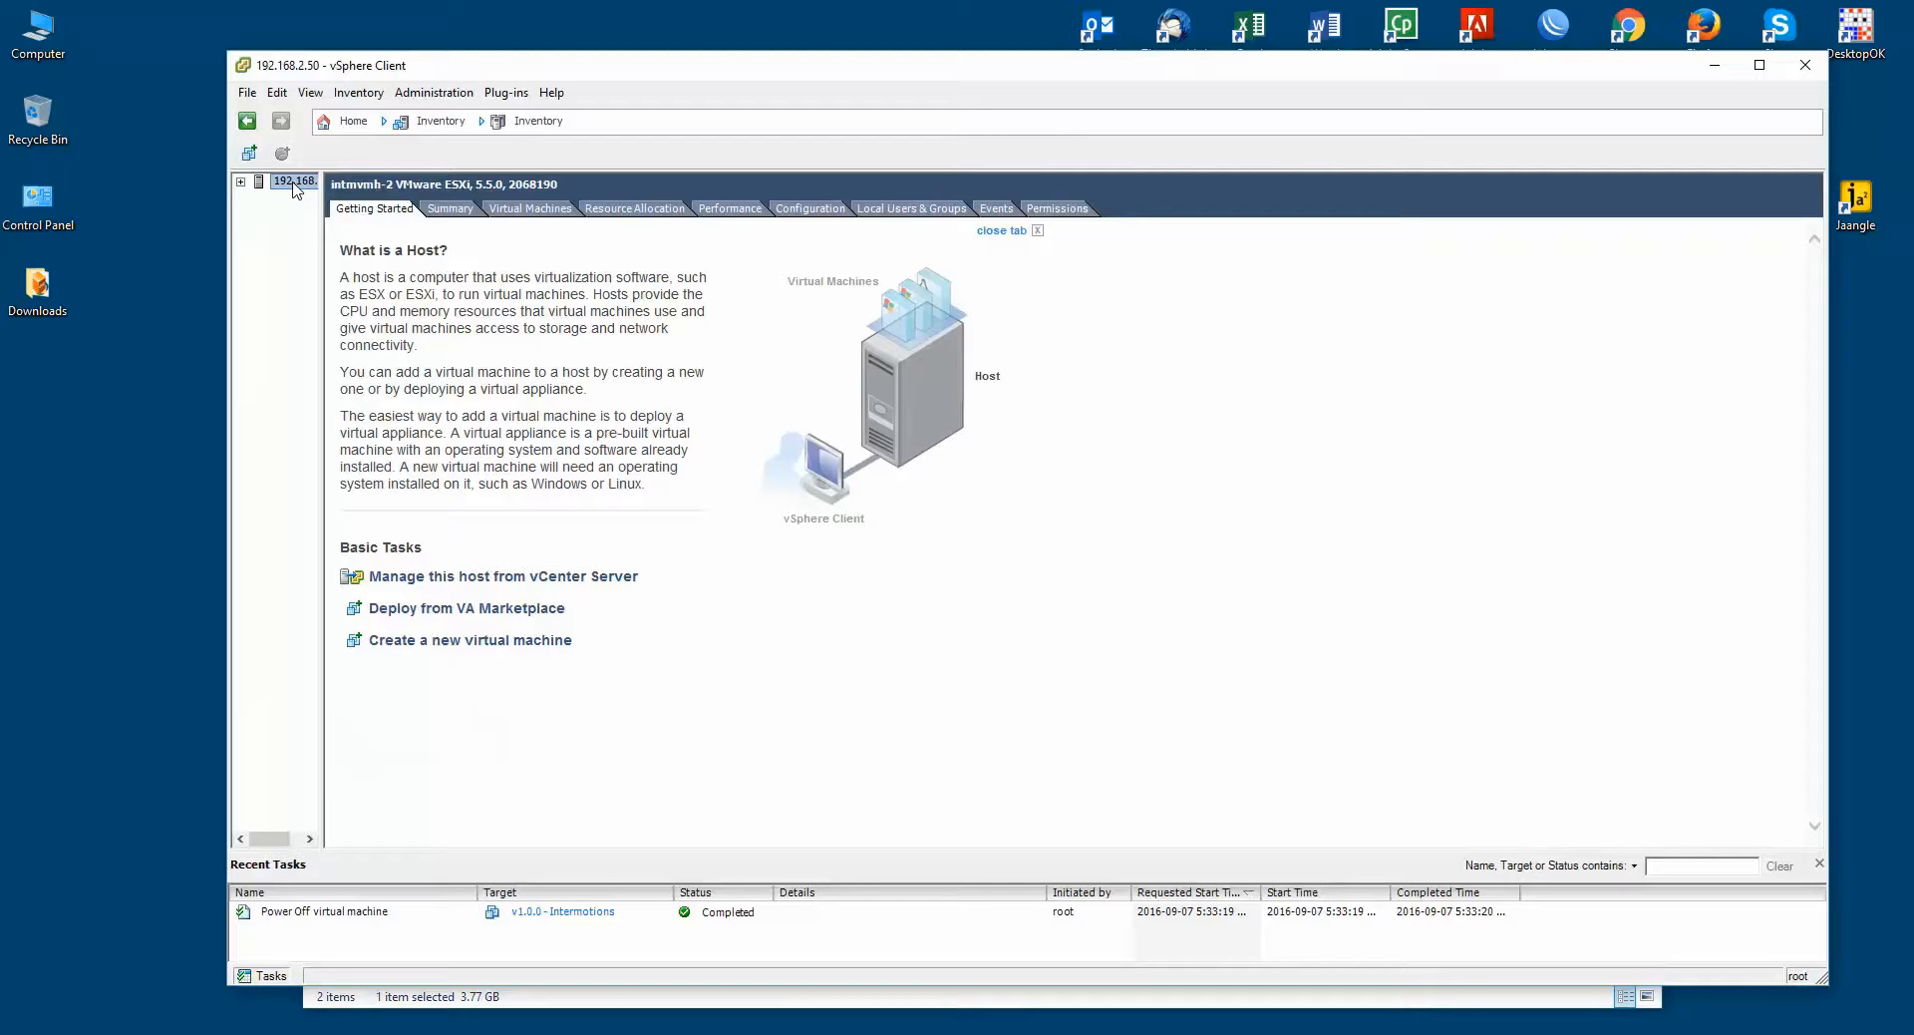
Step: Deploy the Intermotions .ova as an OVF template and name the VM 'Intermotions v1.0.0 - Demo'
{"action": "left_click", "coordinate": [247, 95]}
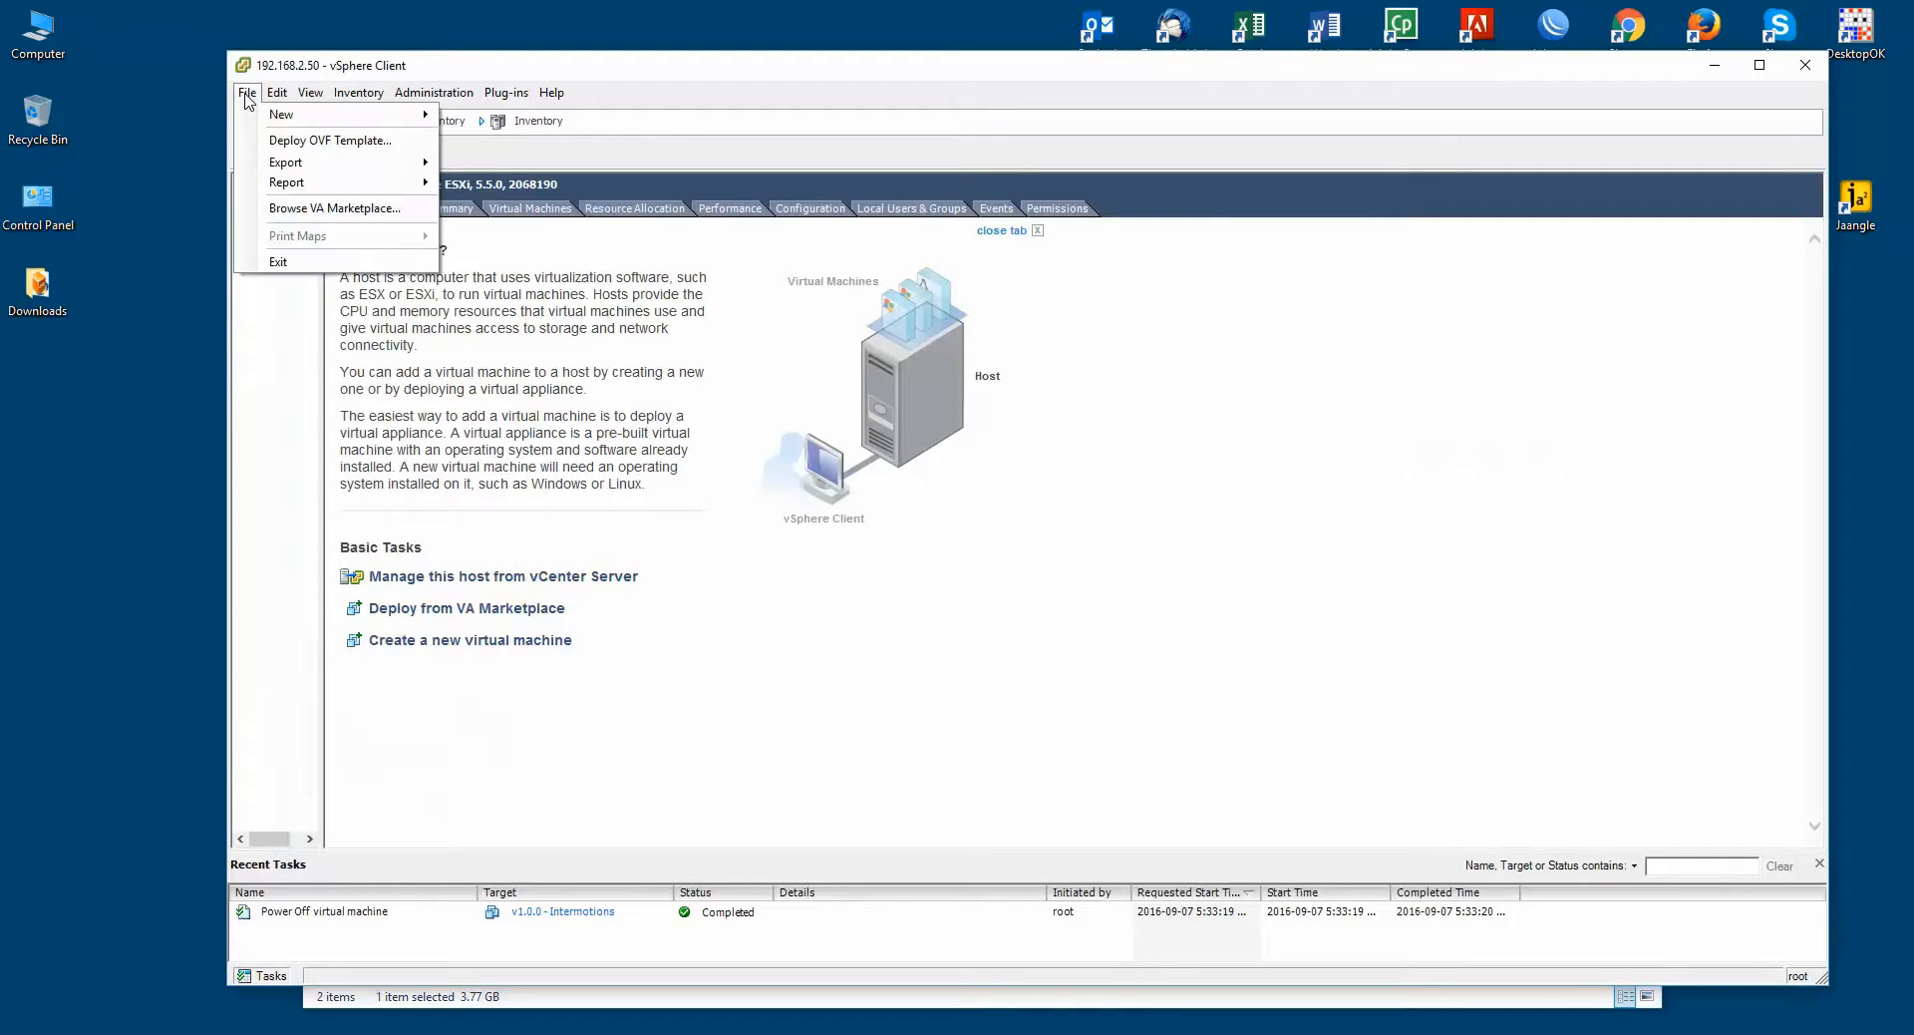
{"action": "left_click", "coordinate": [357, 146]}
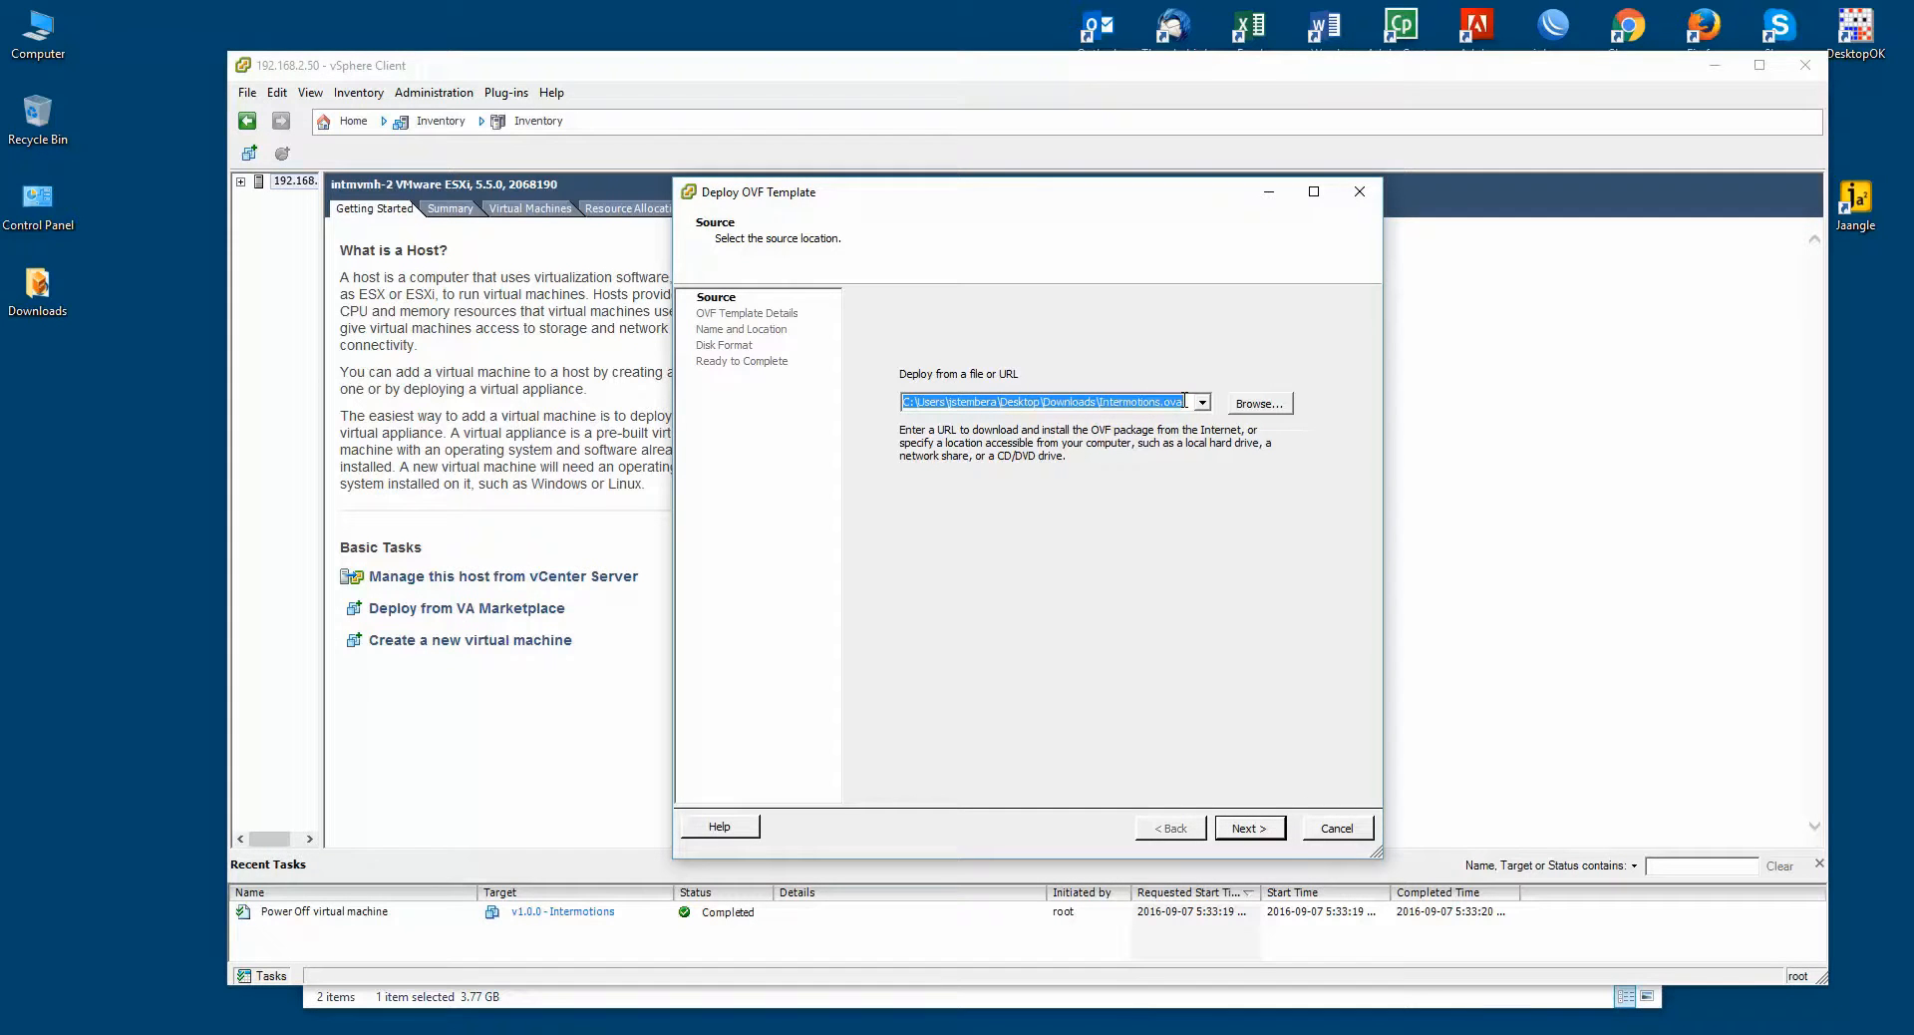
{"action": "left_click", "coordinate": [1245, 828]}
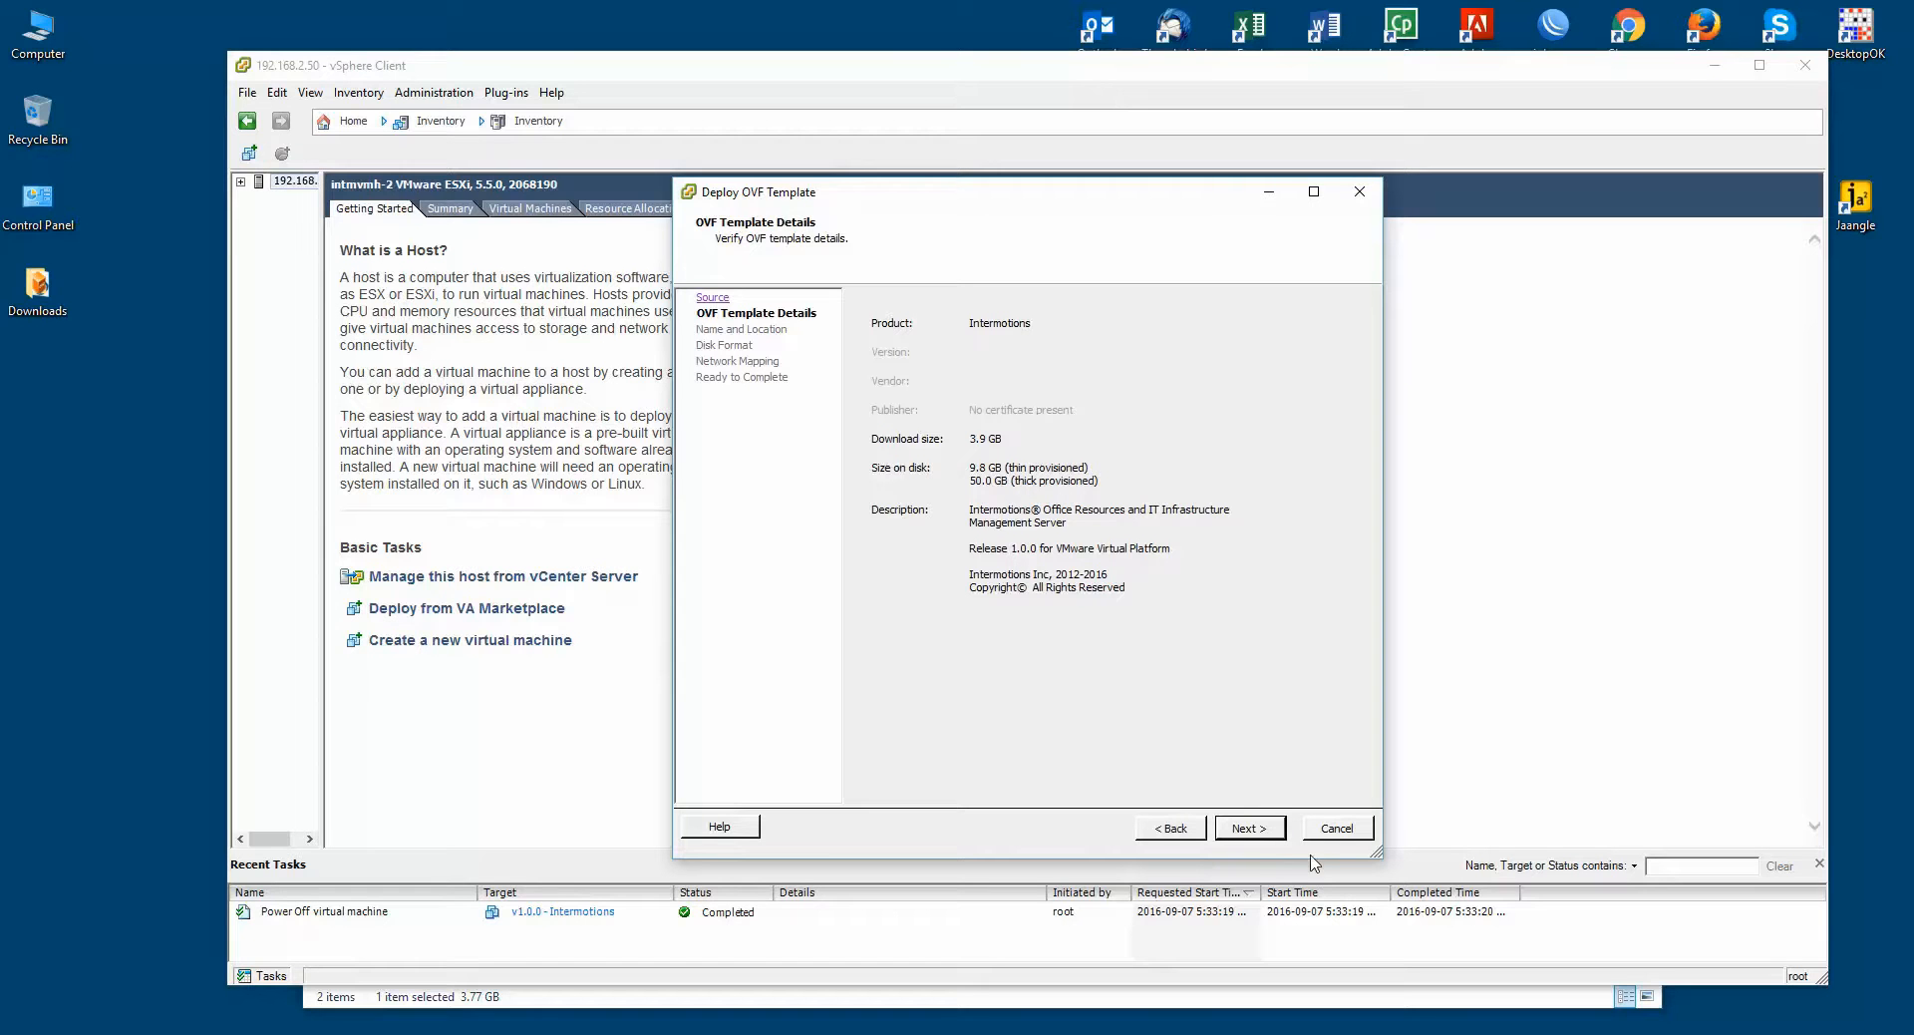
{"action": "left_click", "coordinate": [1245, 834]}
{"action": "left_click", "coordinate": [950, 318]}
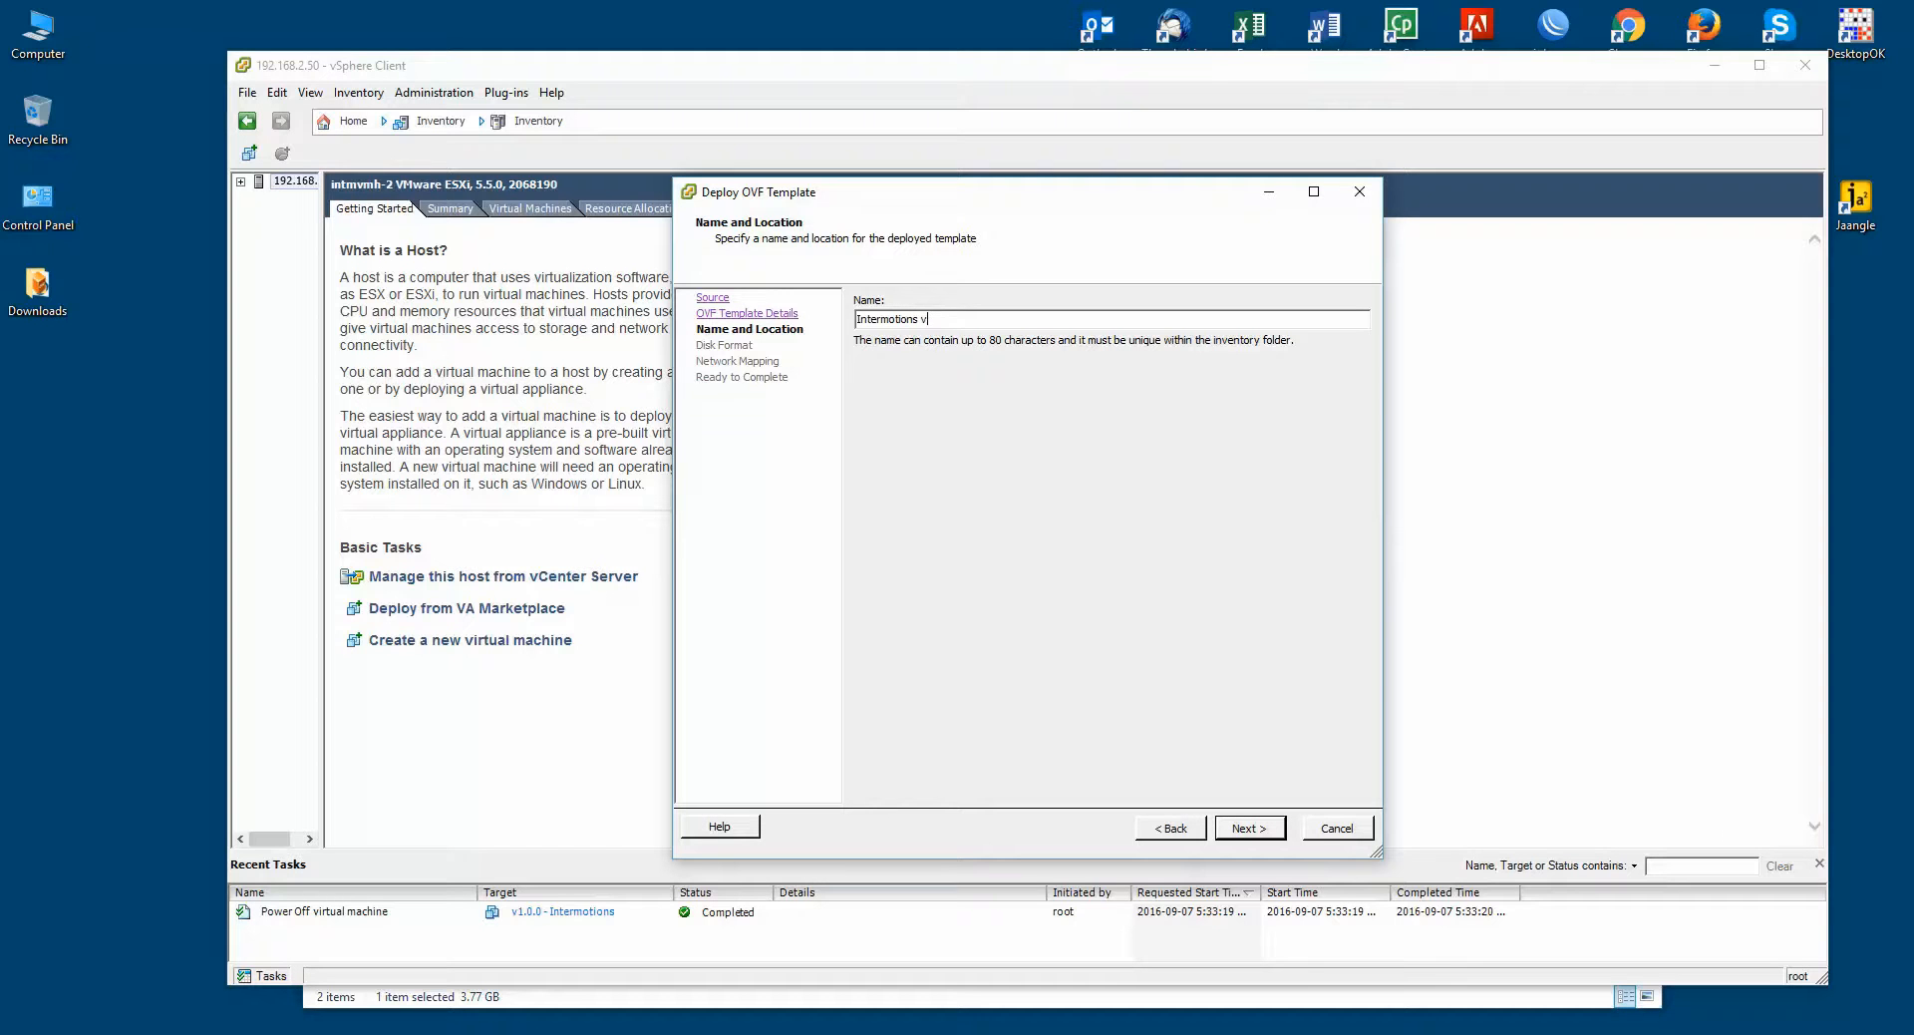
{"action": "type", "text": "0.0 - Demo"}
Step: Keep thick lazy-zeroed disks on datastore1 and the VM Network mapping, enable power-on, and finish
{"action": "left_click", "coordinate": [1245, 831]}
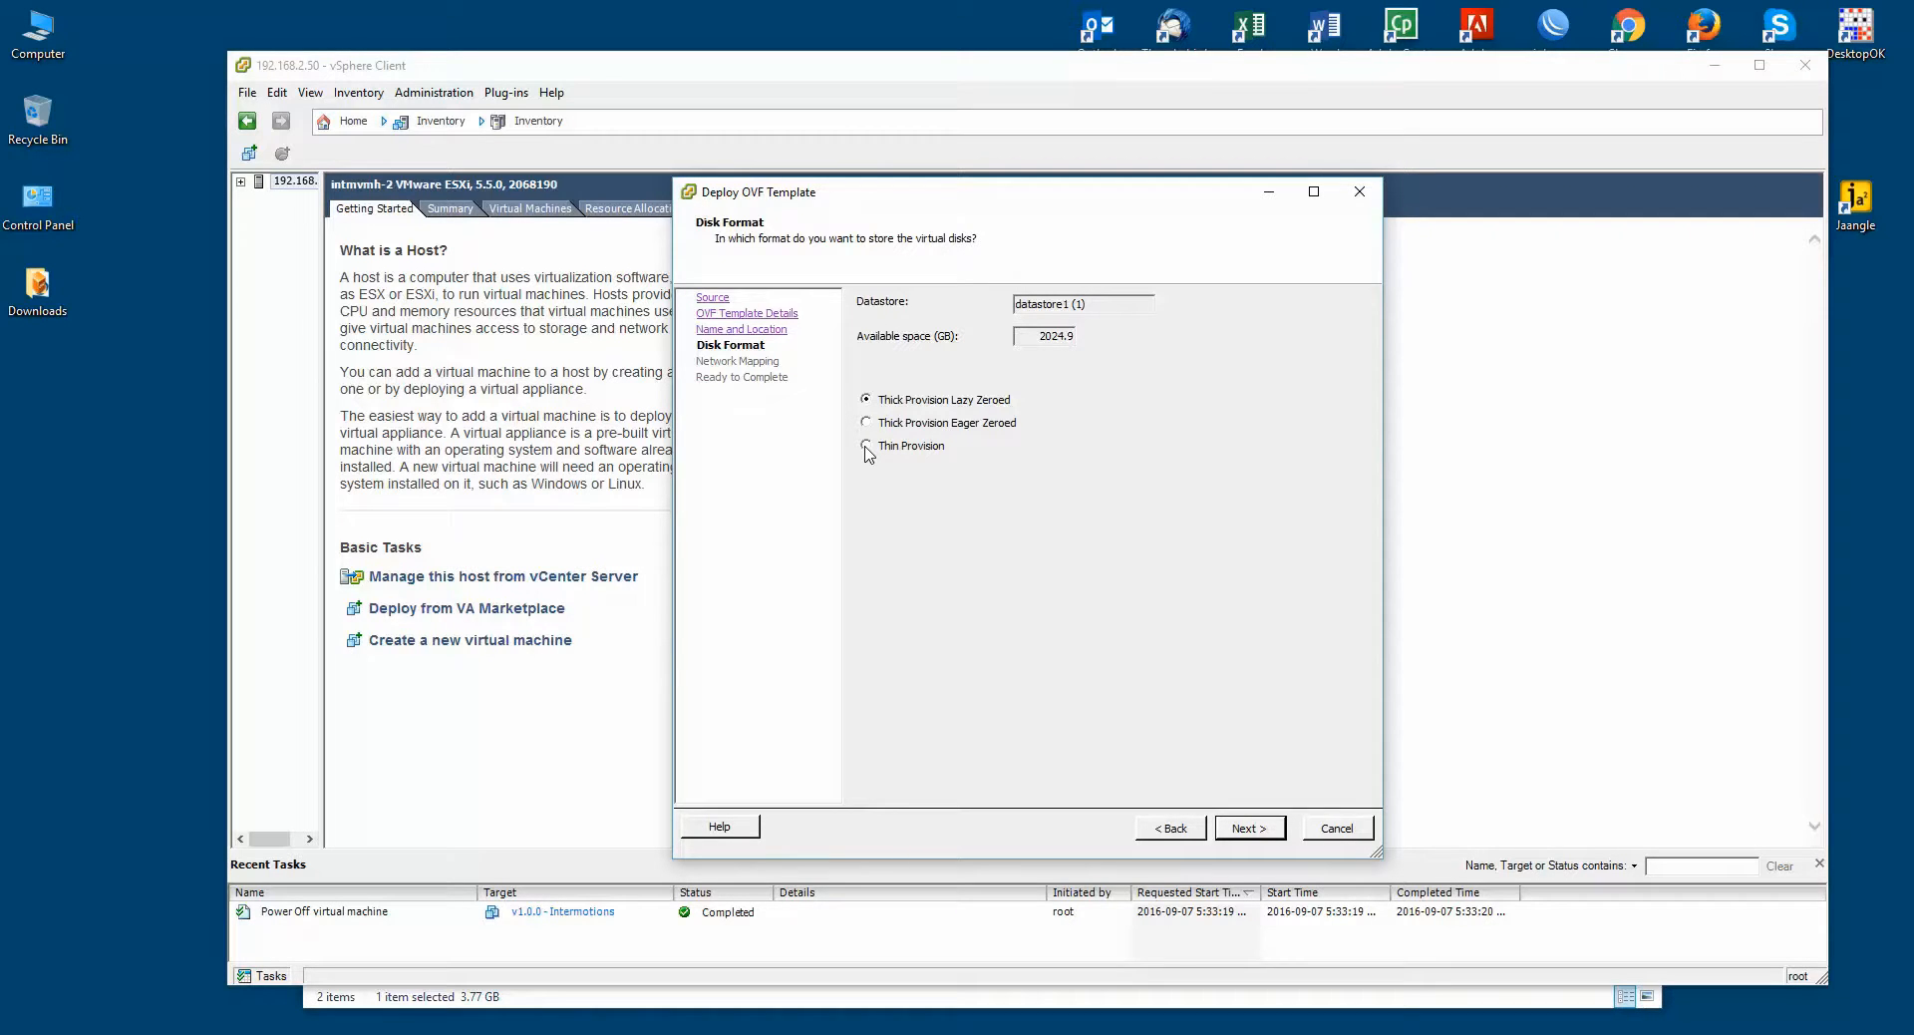
{"action": "left_click", "coordinate": [1246, 830]}
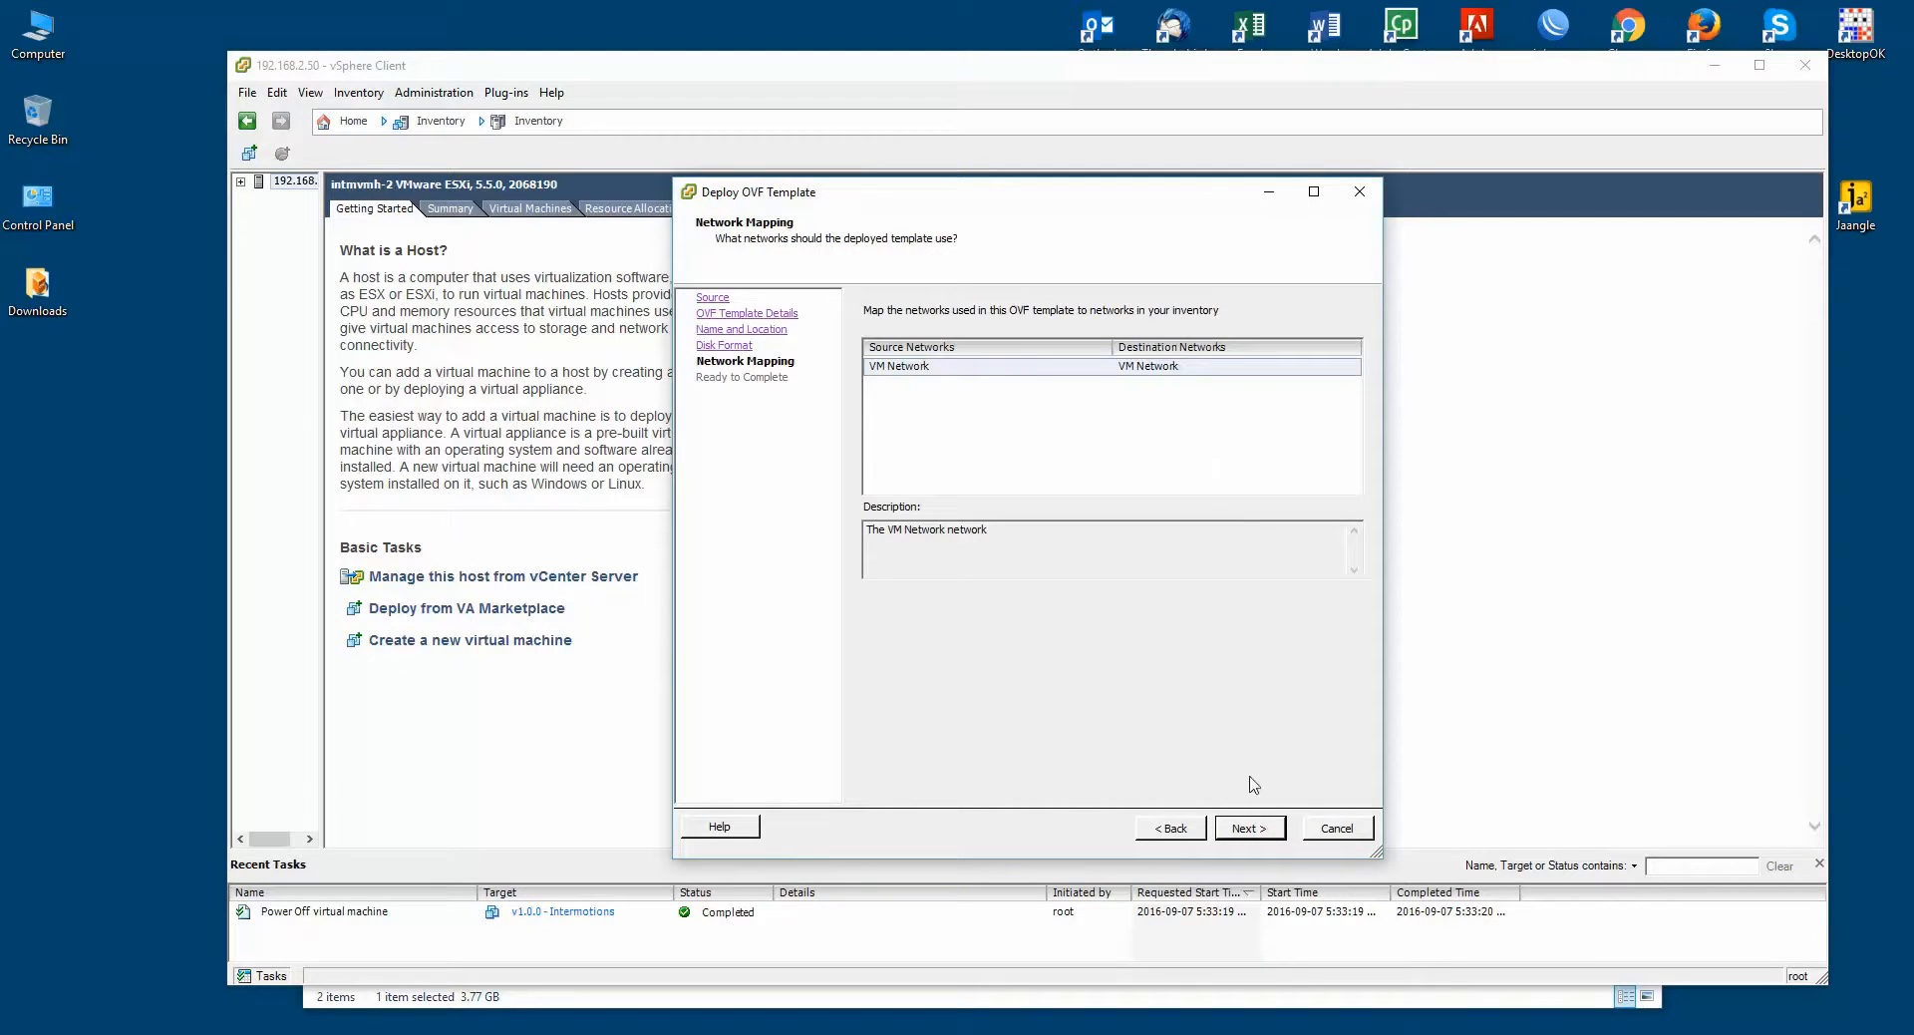
{"action": "left_click", "coordinate": [1246, 829]}
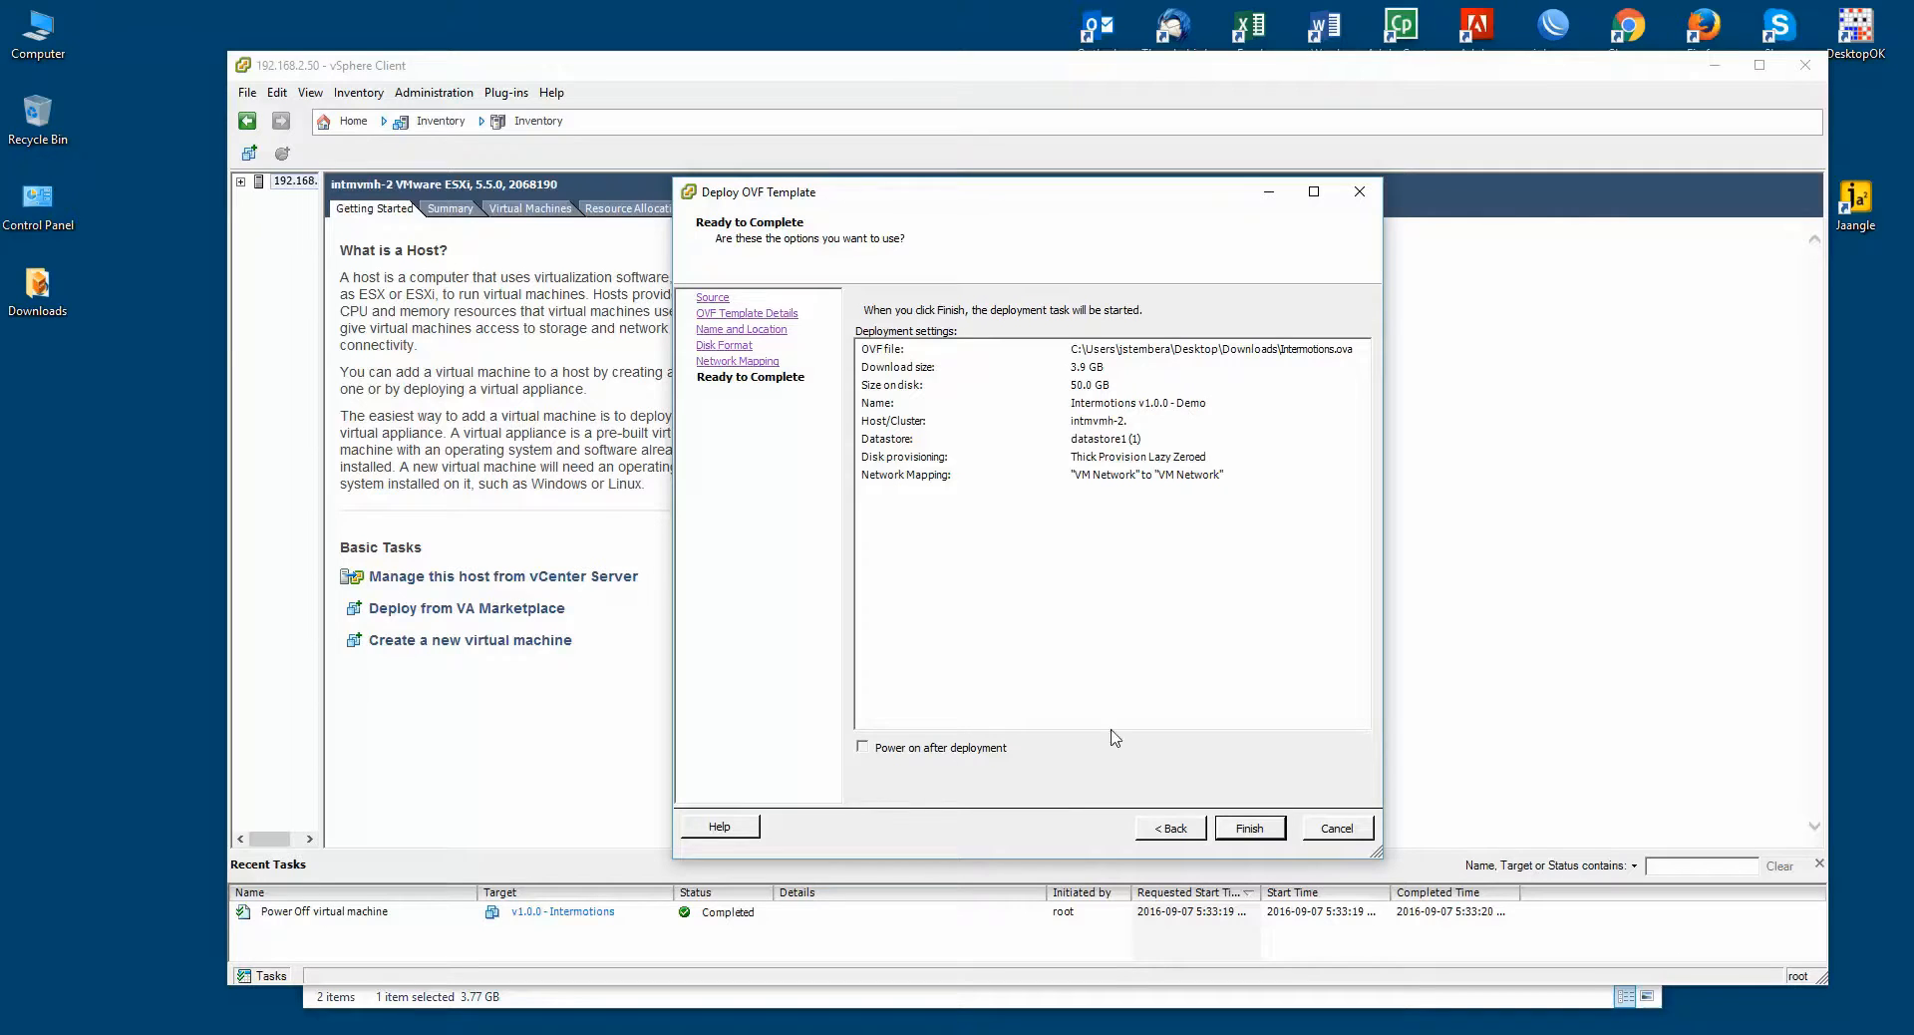
{"action": "left_click", "coordinate": [863, 748]}
{"action": "left_click", "coordinate": [1250, 829]}
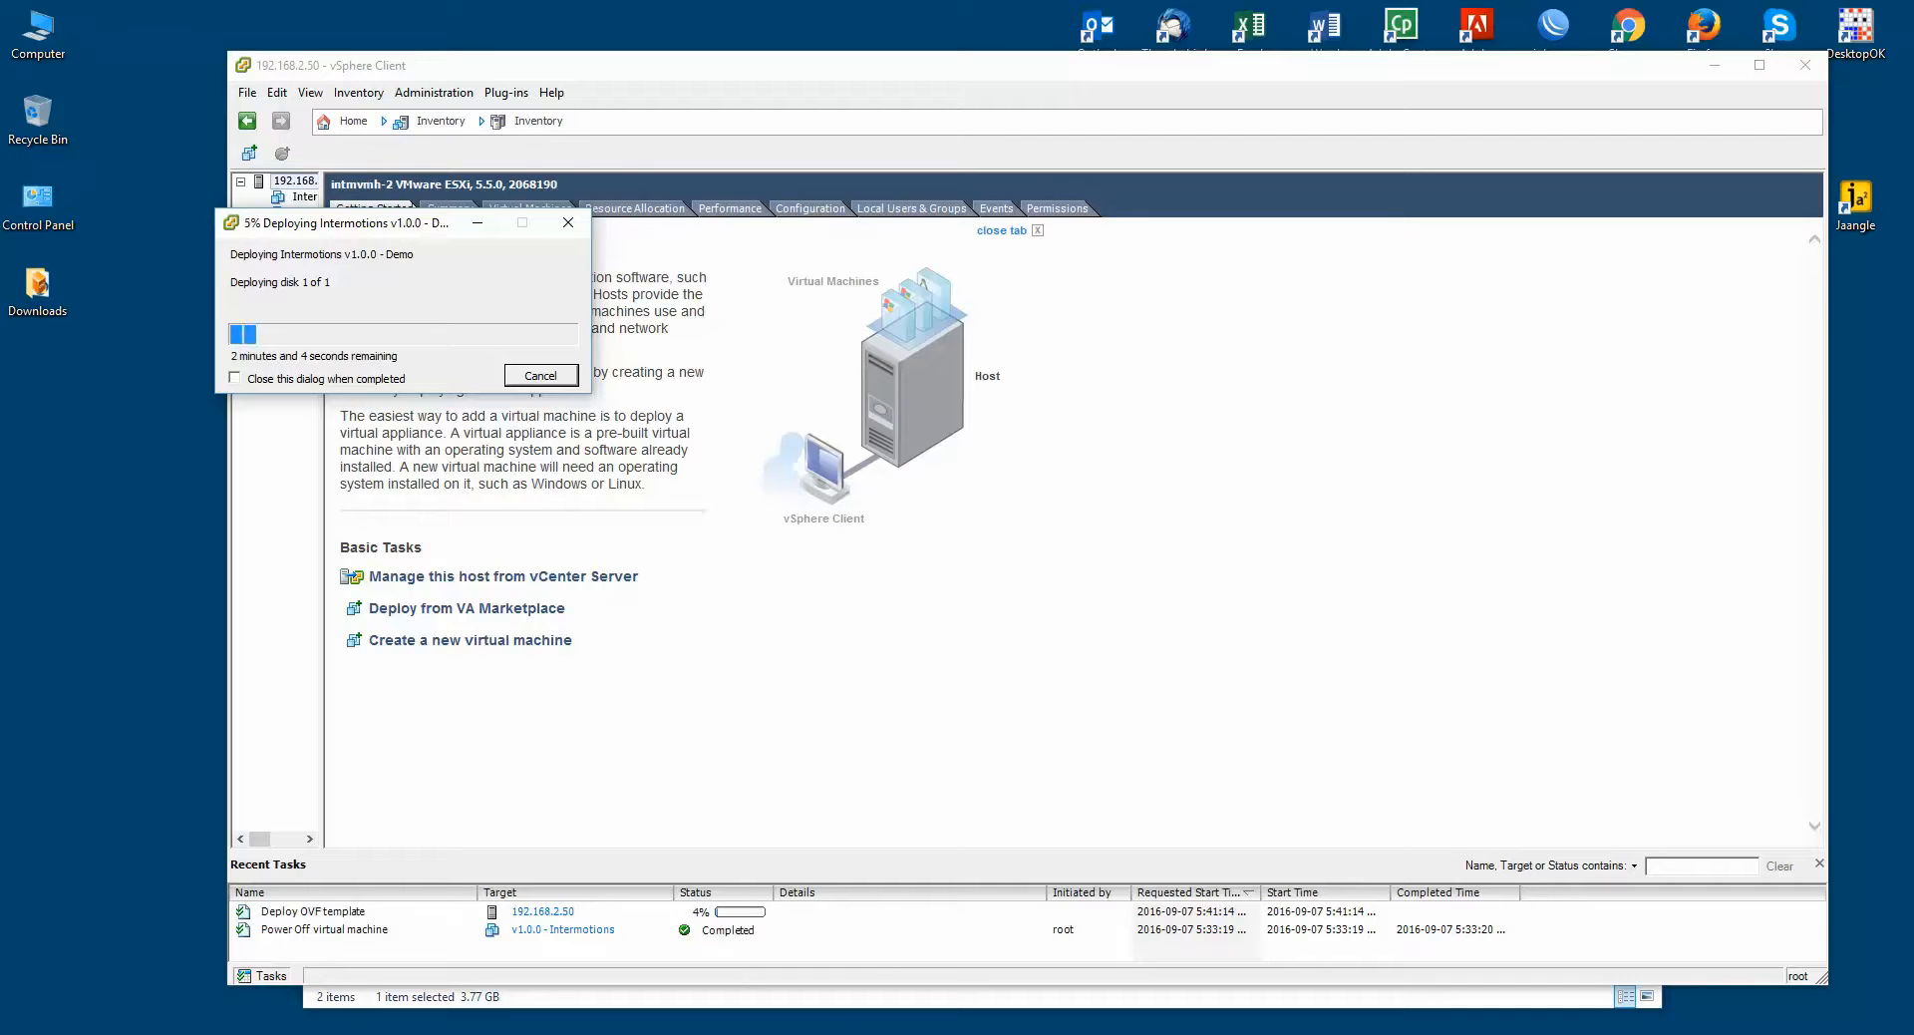
Step: Wait for the Intermotions deployment to complete and dismiss the completion notice
{"action": "mouse_move", "coordinate": [758, 1034]}
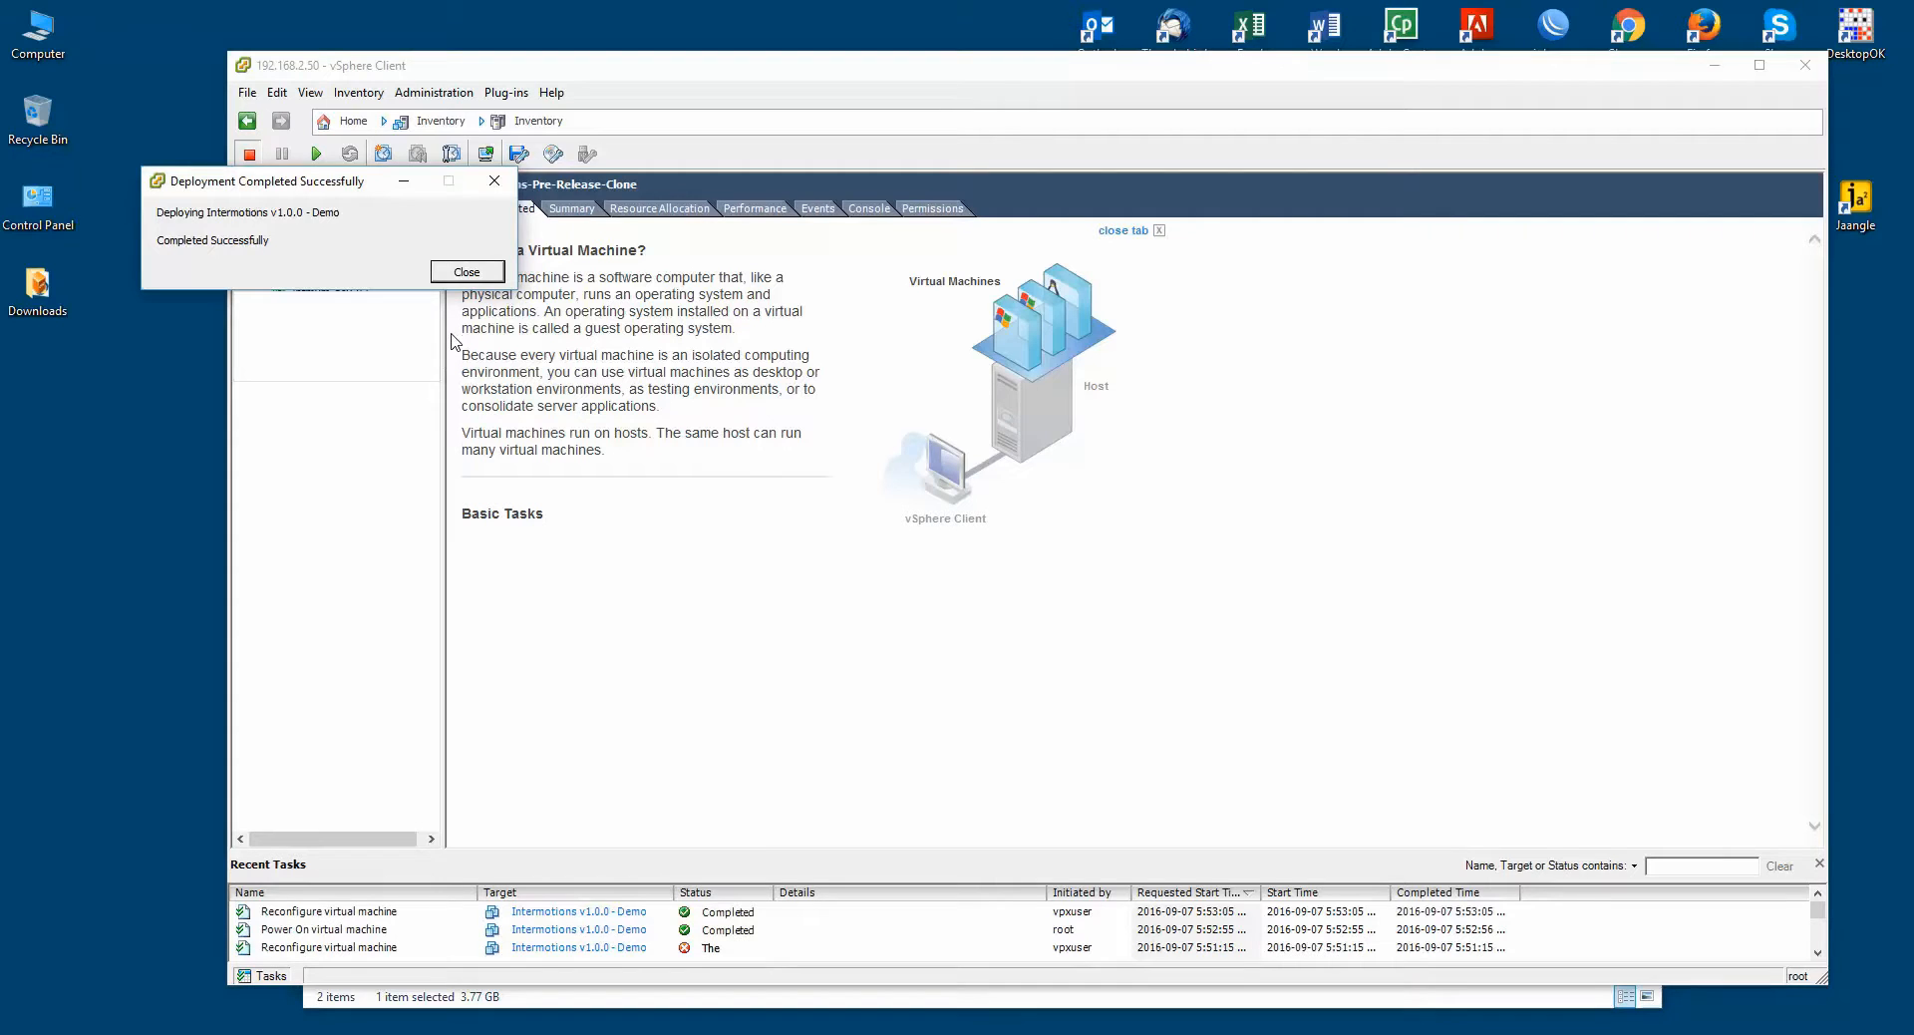
{"action": "left_click", "coordinate": [460, 279]}
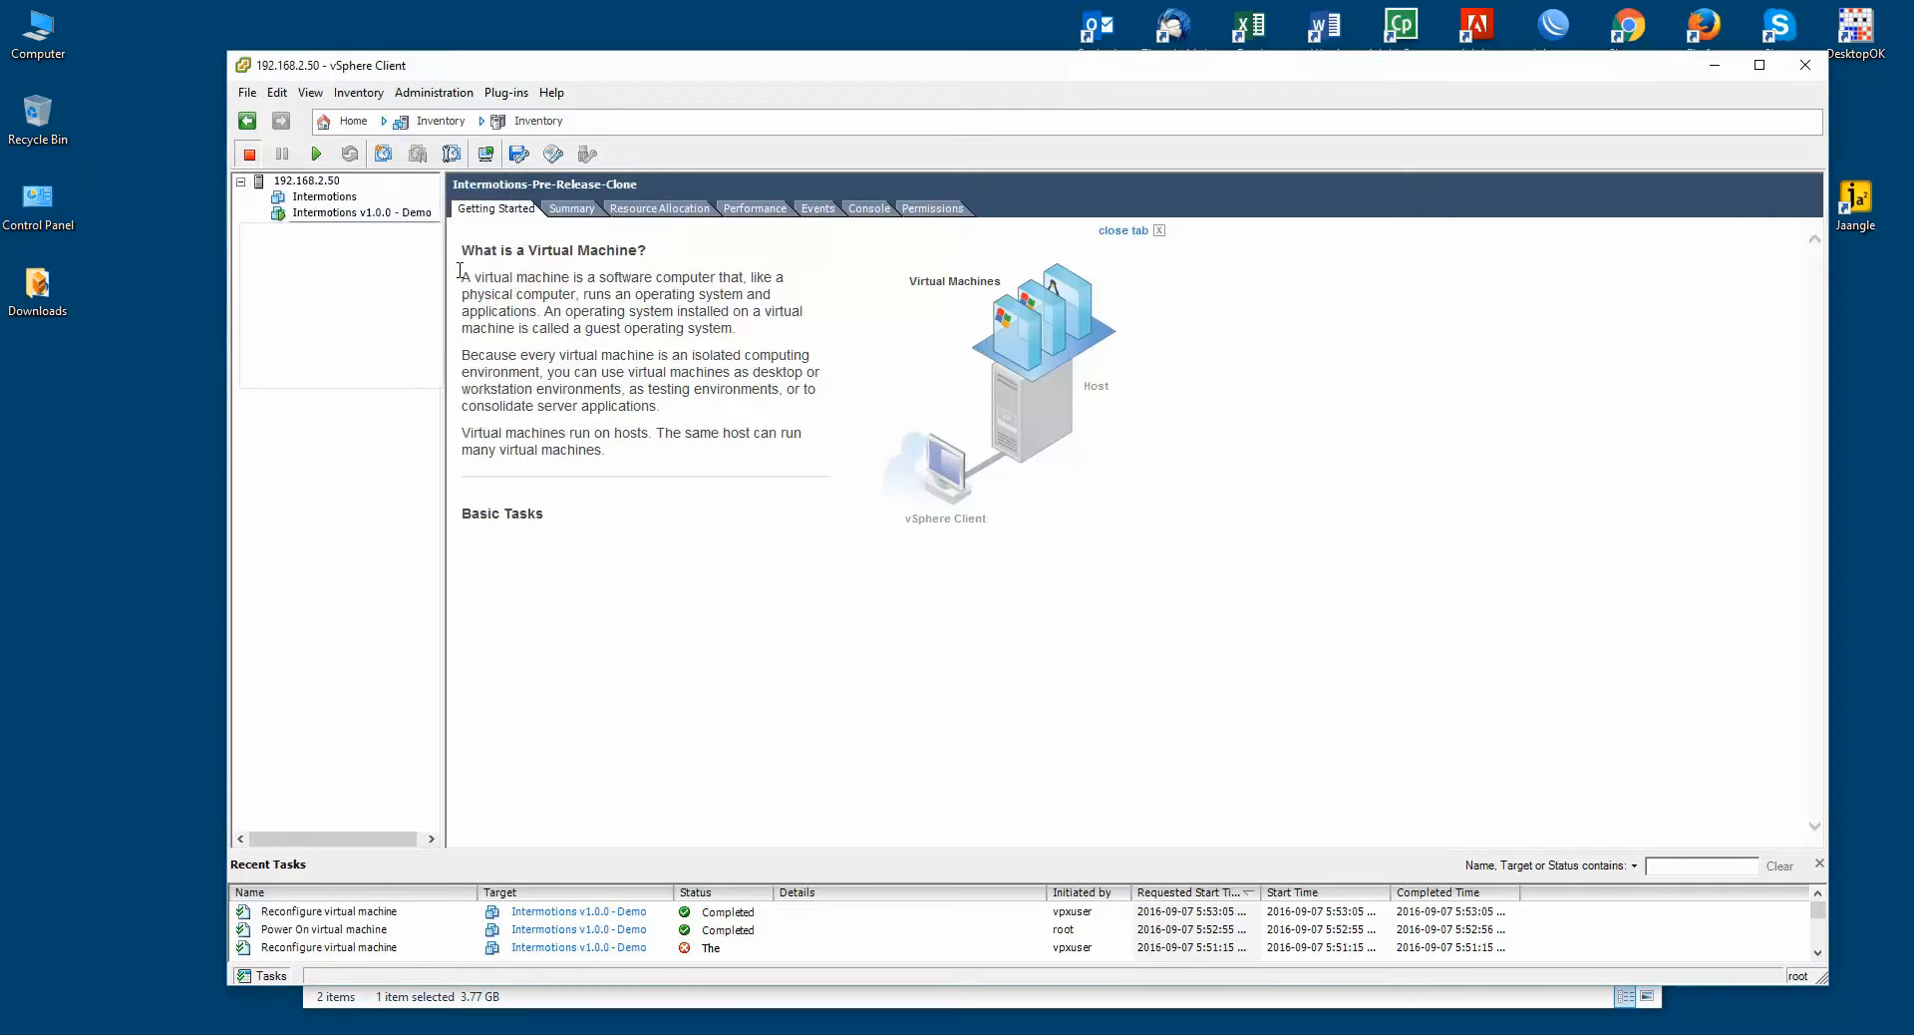
Step: Open the Intermotions v1.0.0 - Demo console and focus it at the CentOS 6.8 login prompt
{"action": "left_click", "coordinate": [384, 212]}
{"action": "left_click", "coordinate": [869, 209]}
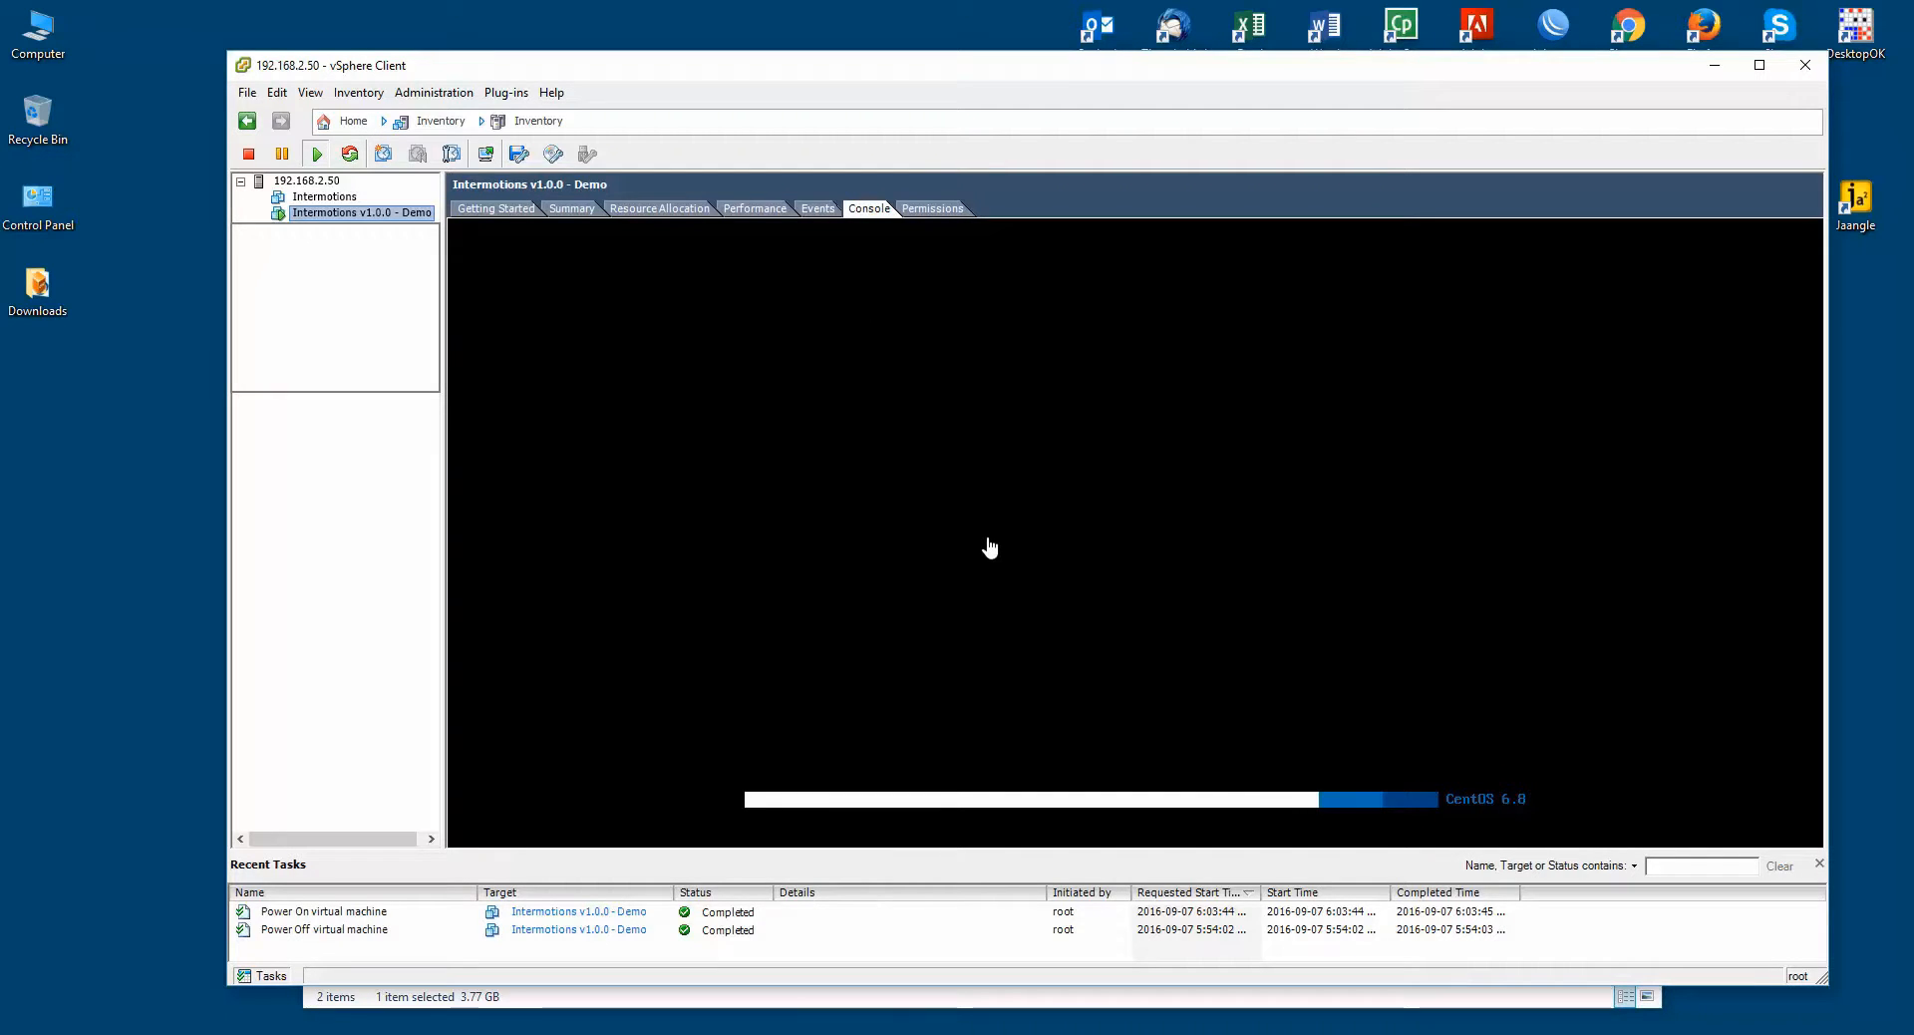
{"action": "left_click", "coordinate": [990, 547]}
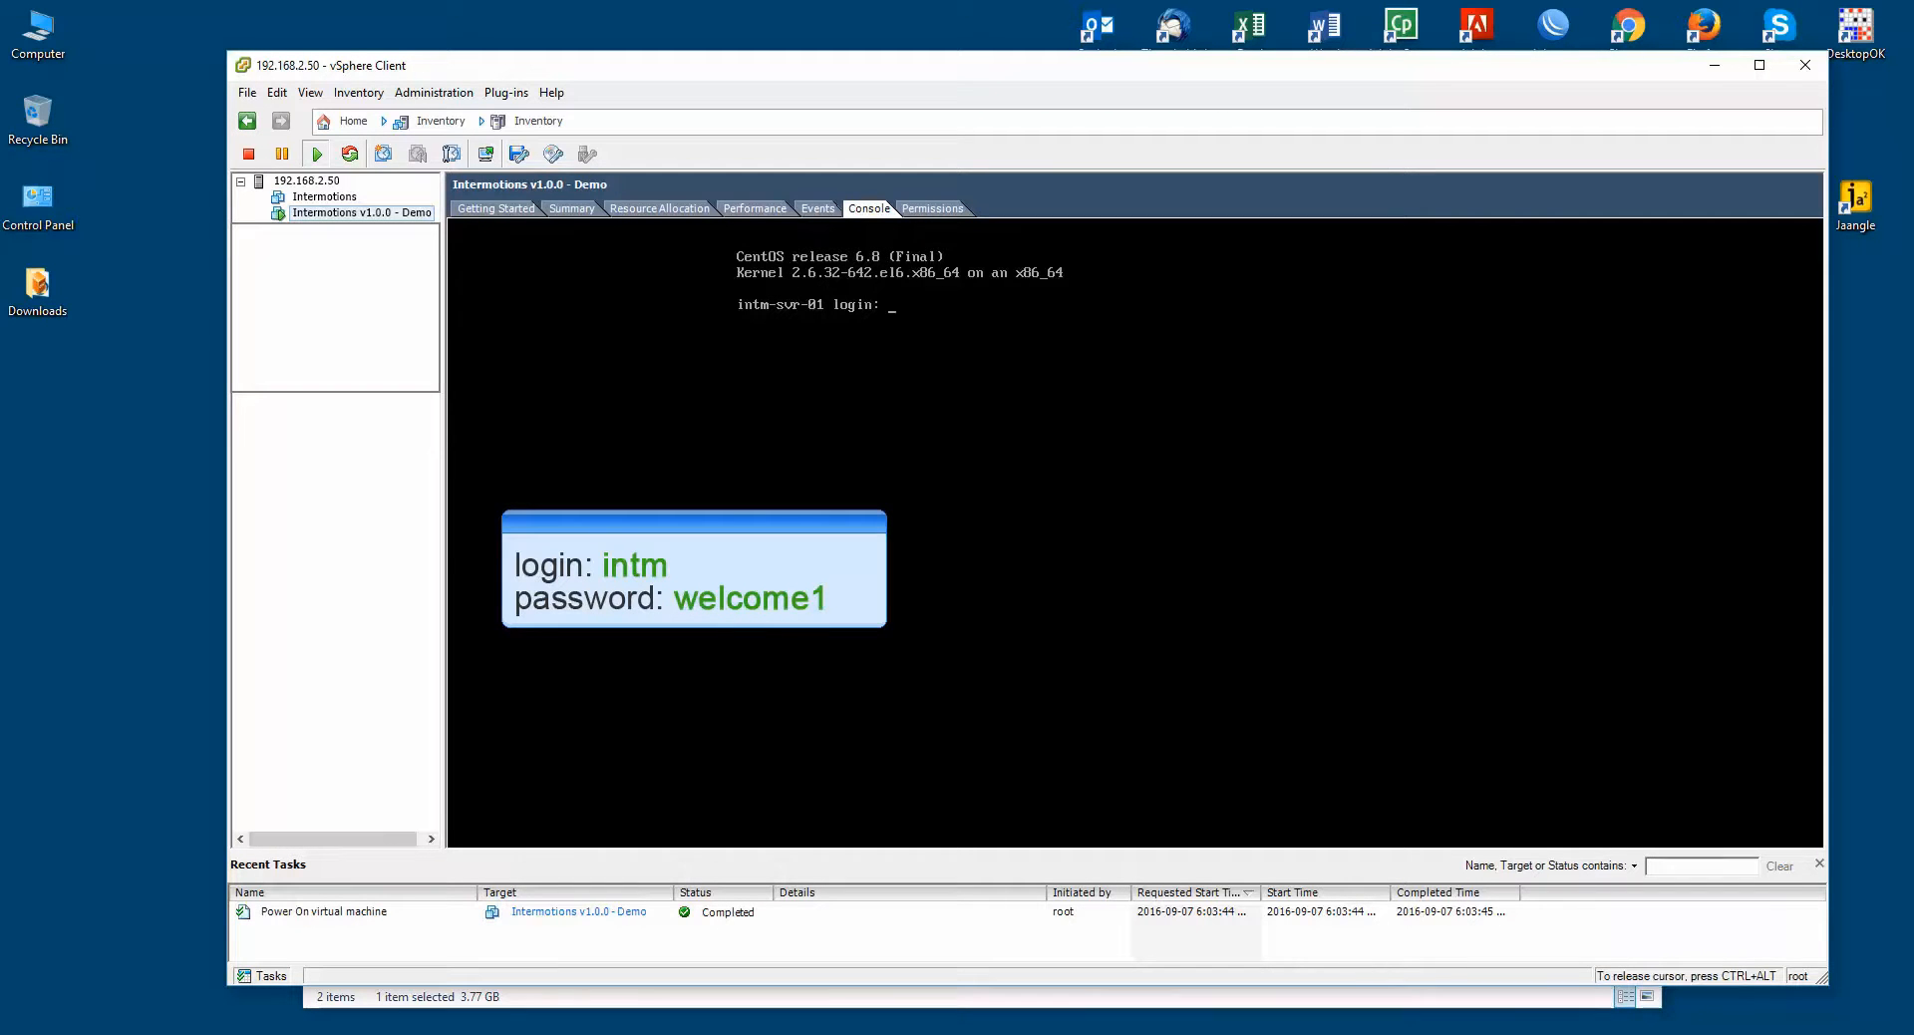
Step: Log in to the server console with the user account and its password
{"action": "type", "text": "intm"}
{"action": "key", "text": "Return"}
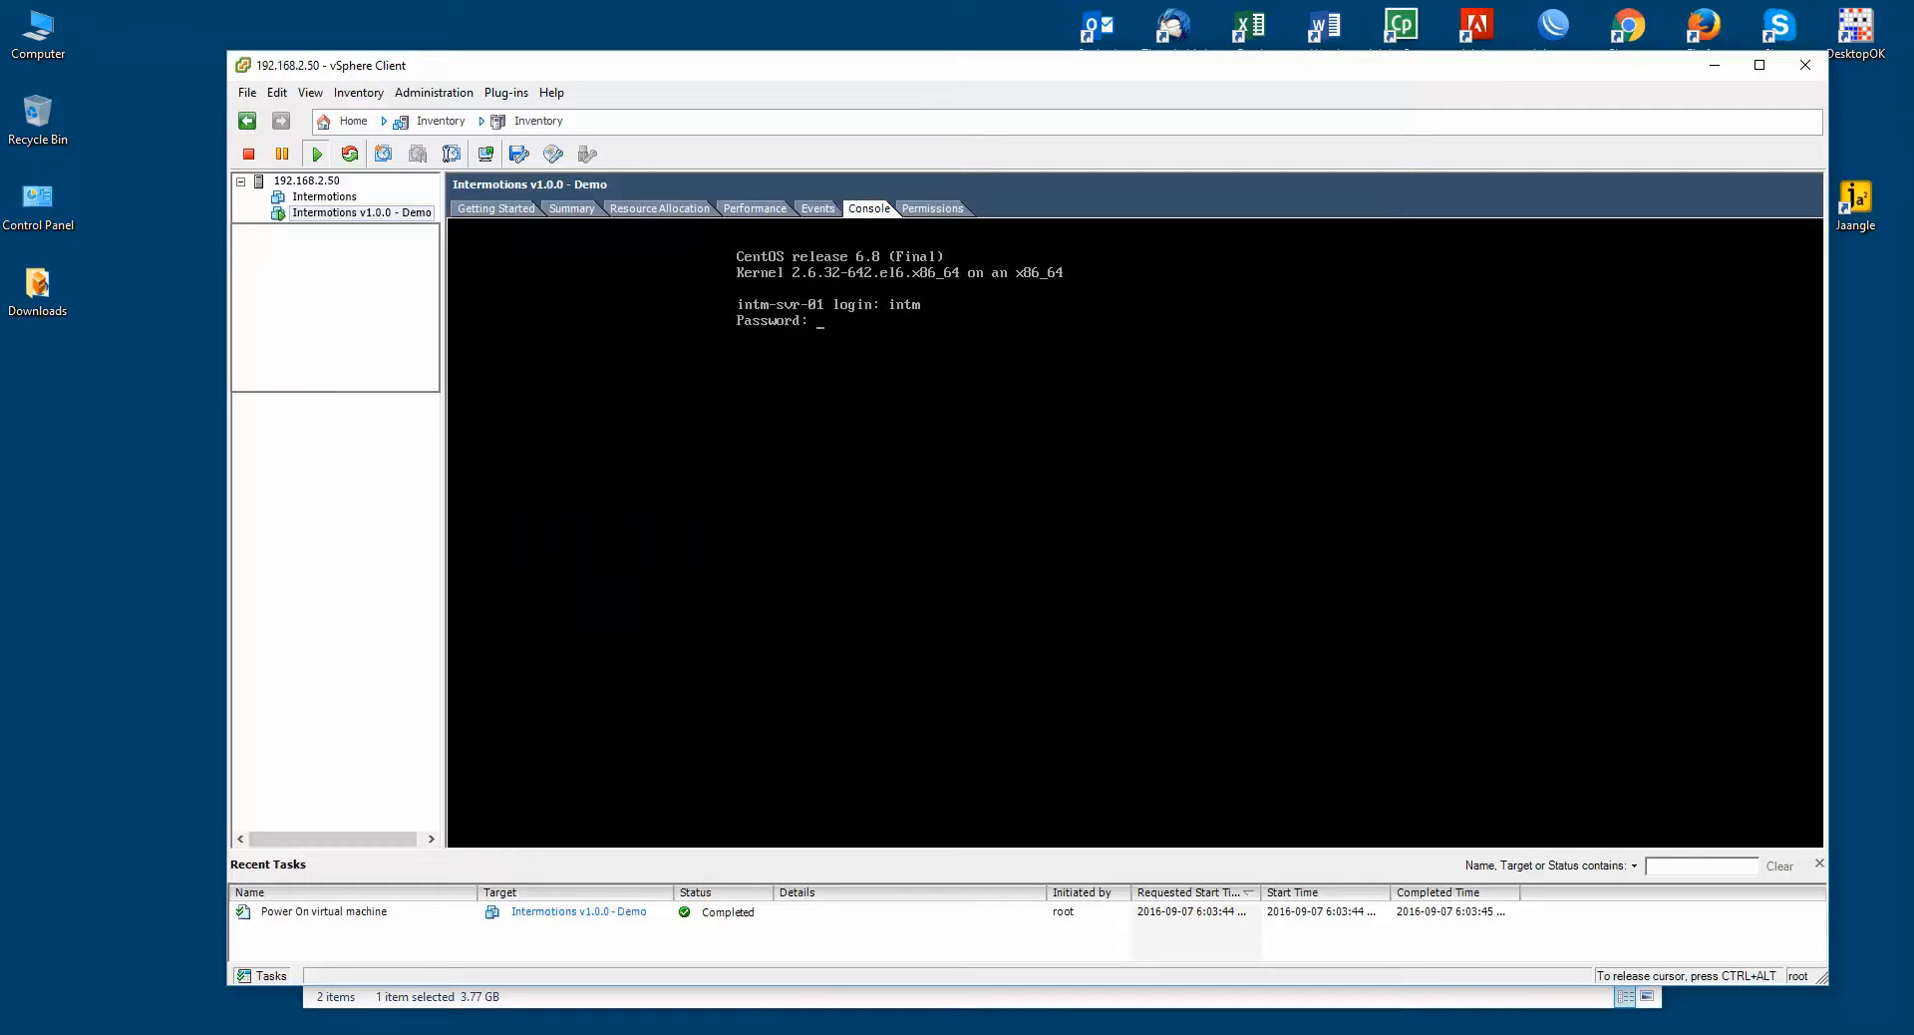
{"action": "type", "text": "welcome1"}
{"action": "key", "text": "Return"}
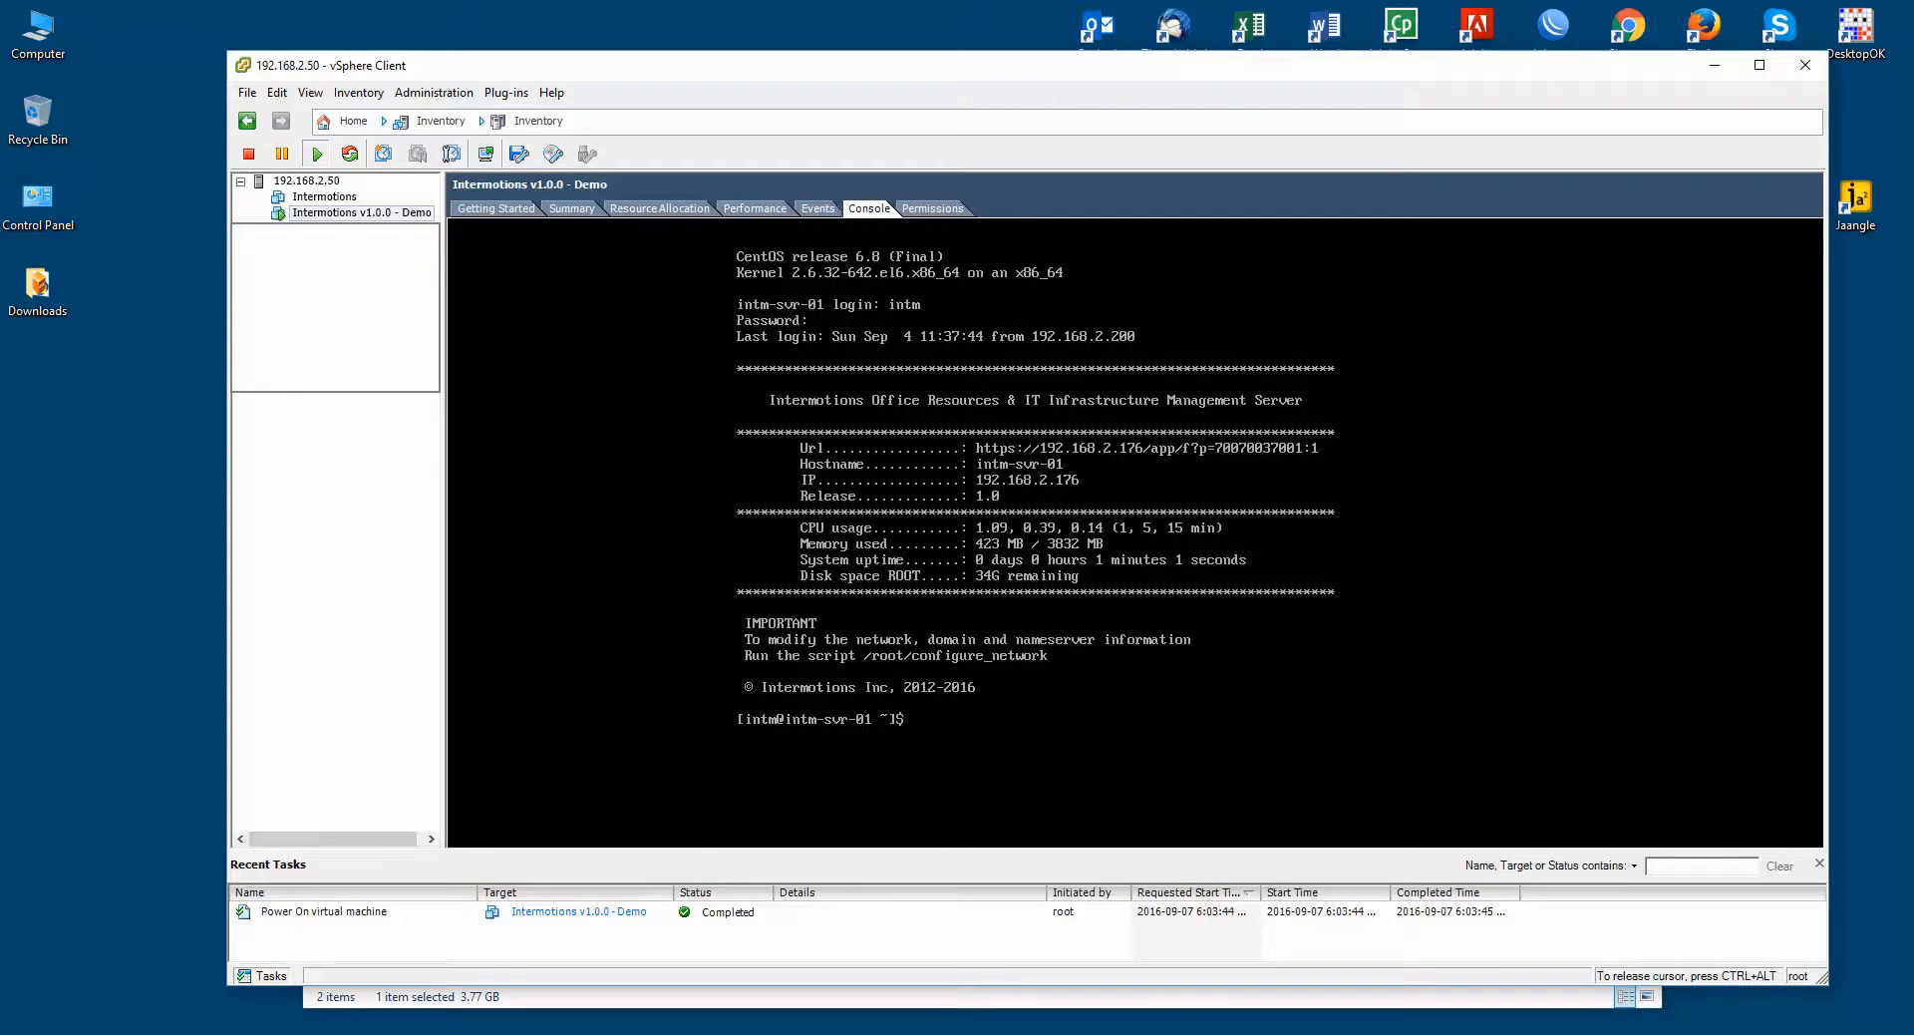
Step: Switch to root with su - and enter the /root/configure_network script path
{"action": "type", "text": "s"}
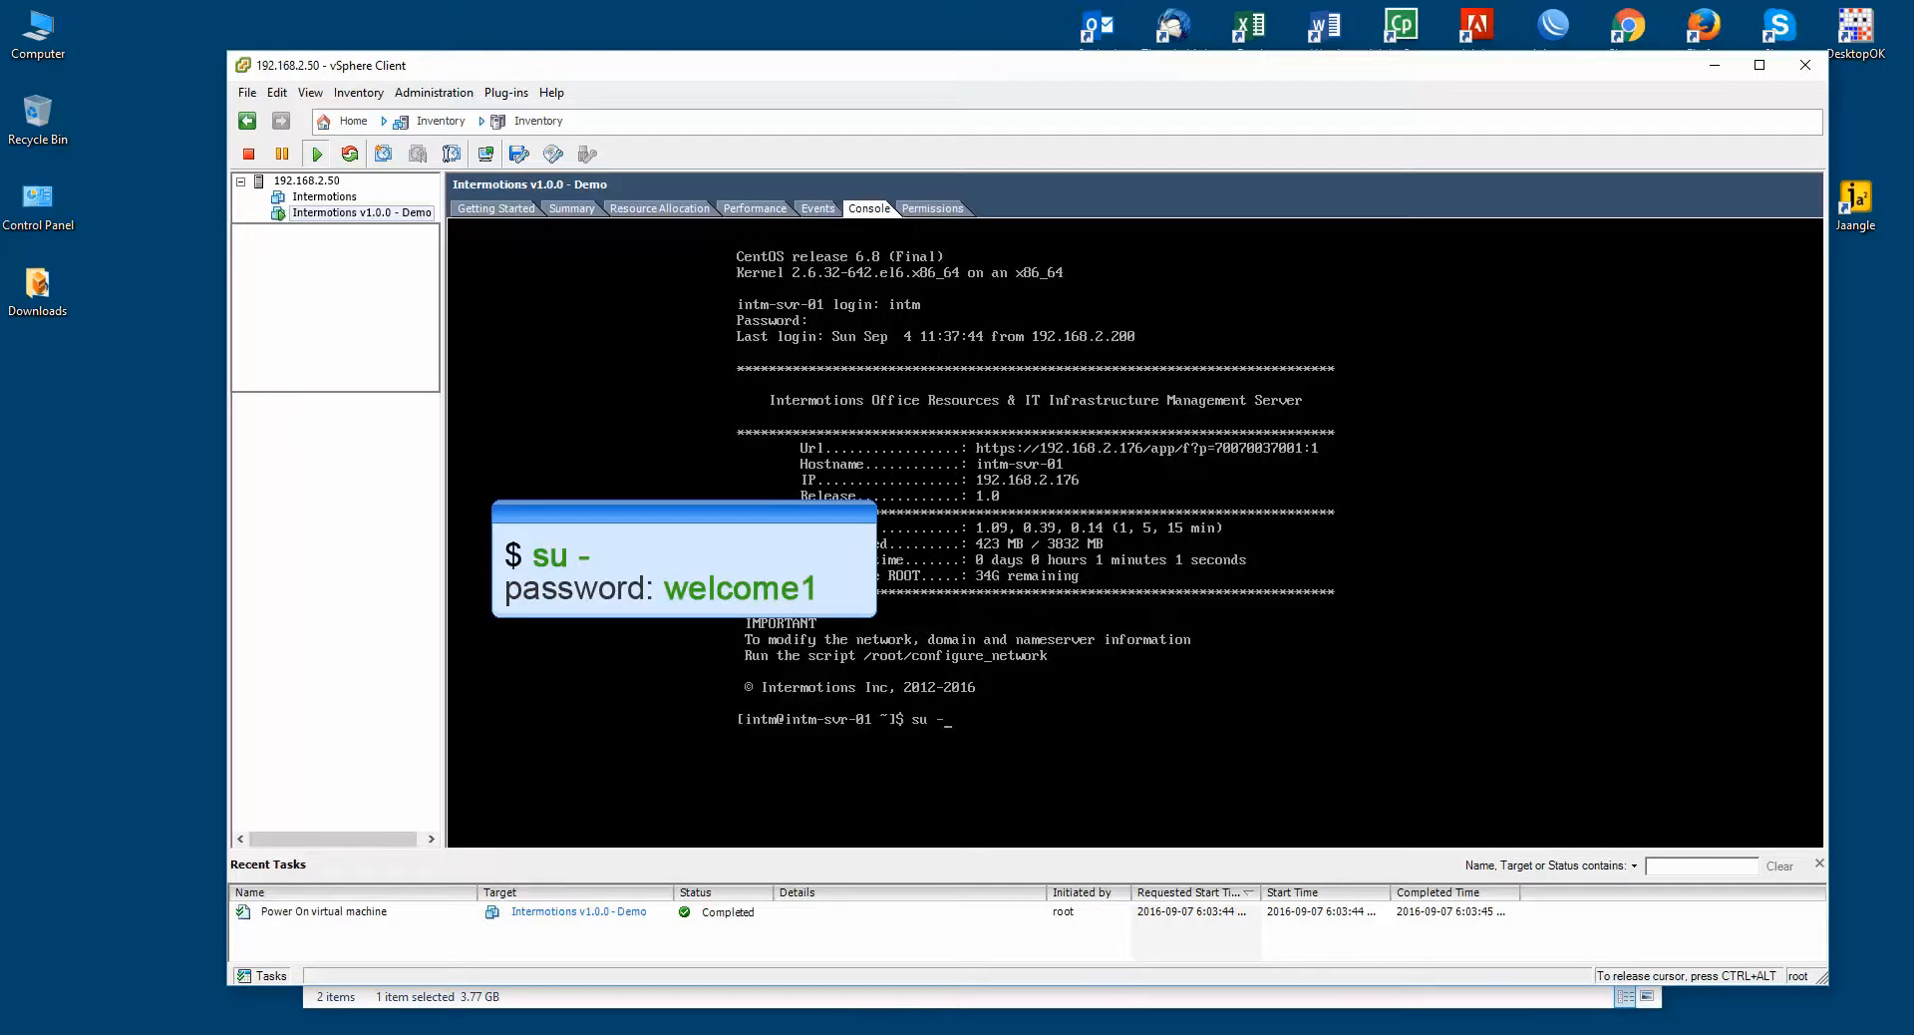
{"action": "type", "text": "u -"}
{"action": "key", "text": "Return"}
{"action": "type", "text": "welcome1"}
{"action": "key", "text": "Return"}
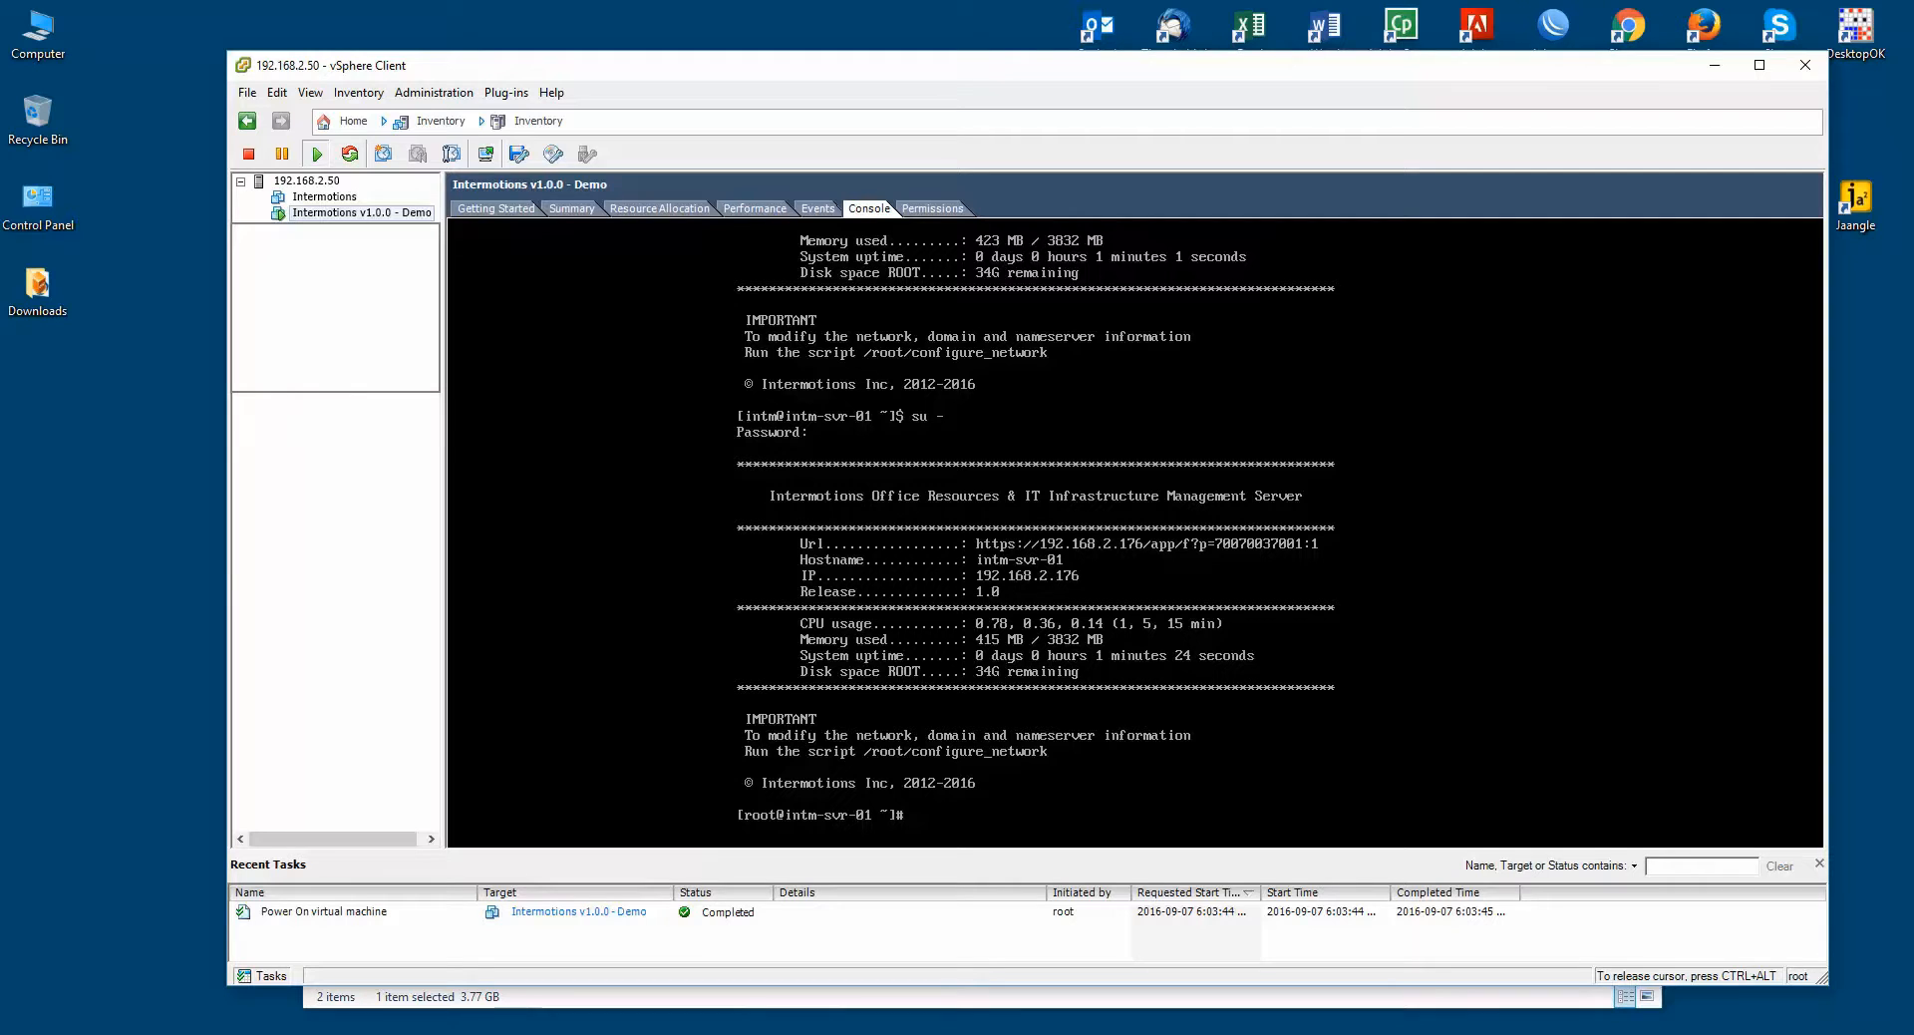
{"action": "type", "text": "/root/confi"}
{"action": "key", "text": "Tab"}
Step: Run the network script with IP 192.168.2.218, netmask 255.255.255.0 and gateway 192.168.2.1
{"action": "key", "text": "Return"}
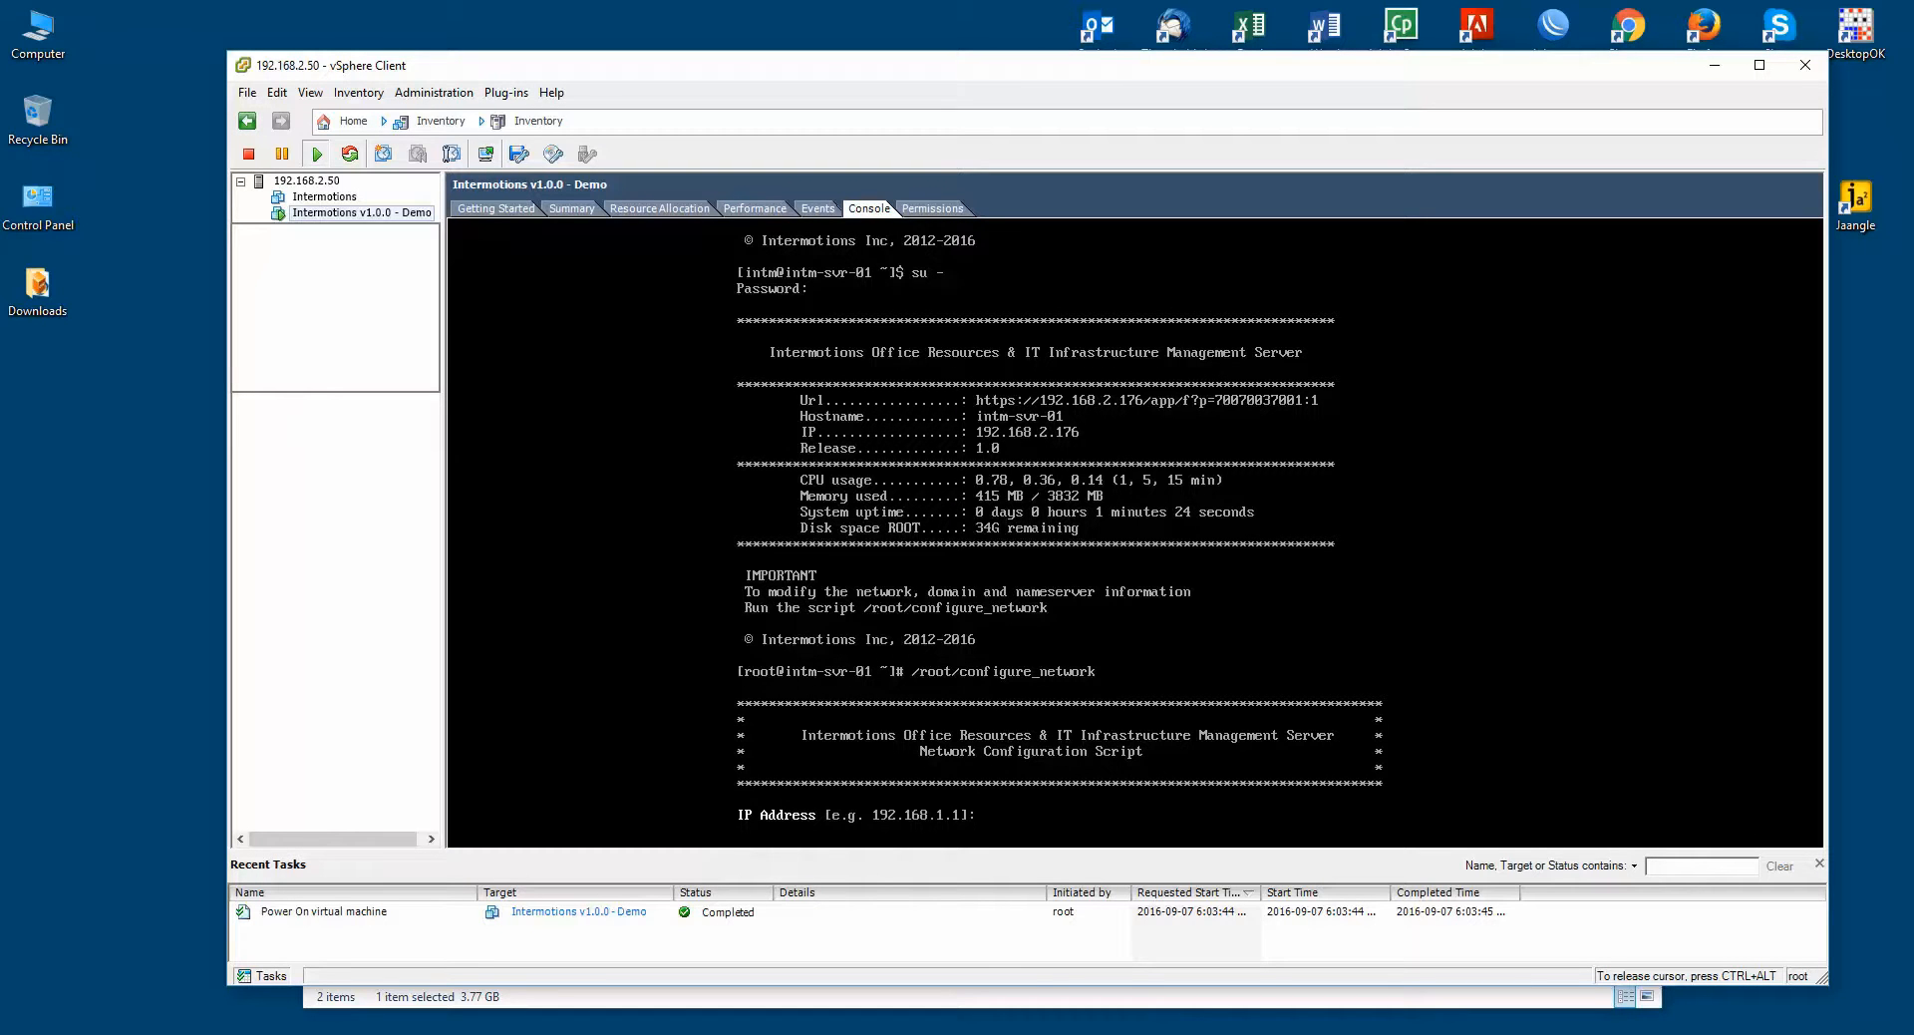
{"action": "type", "text": "192.168.2.218"}
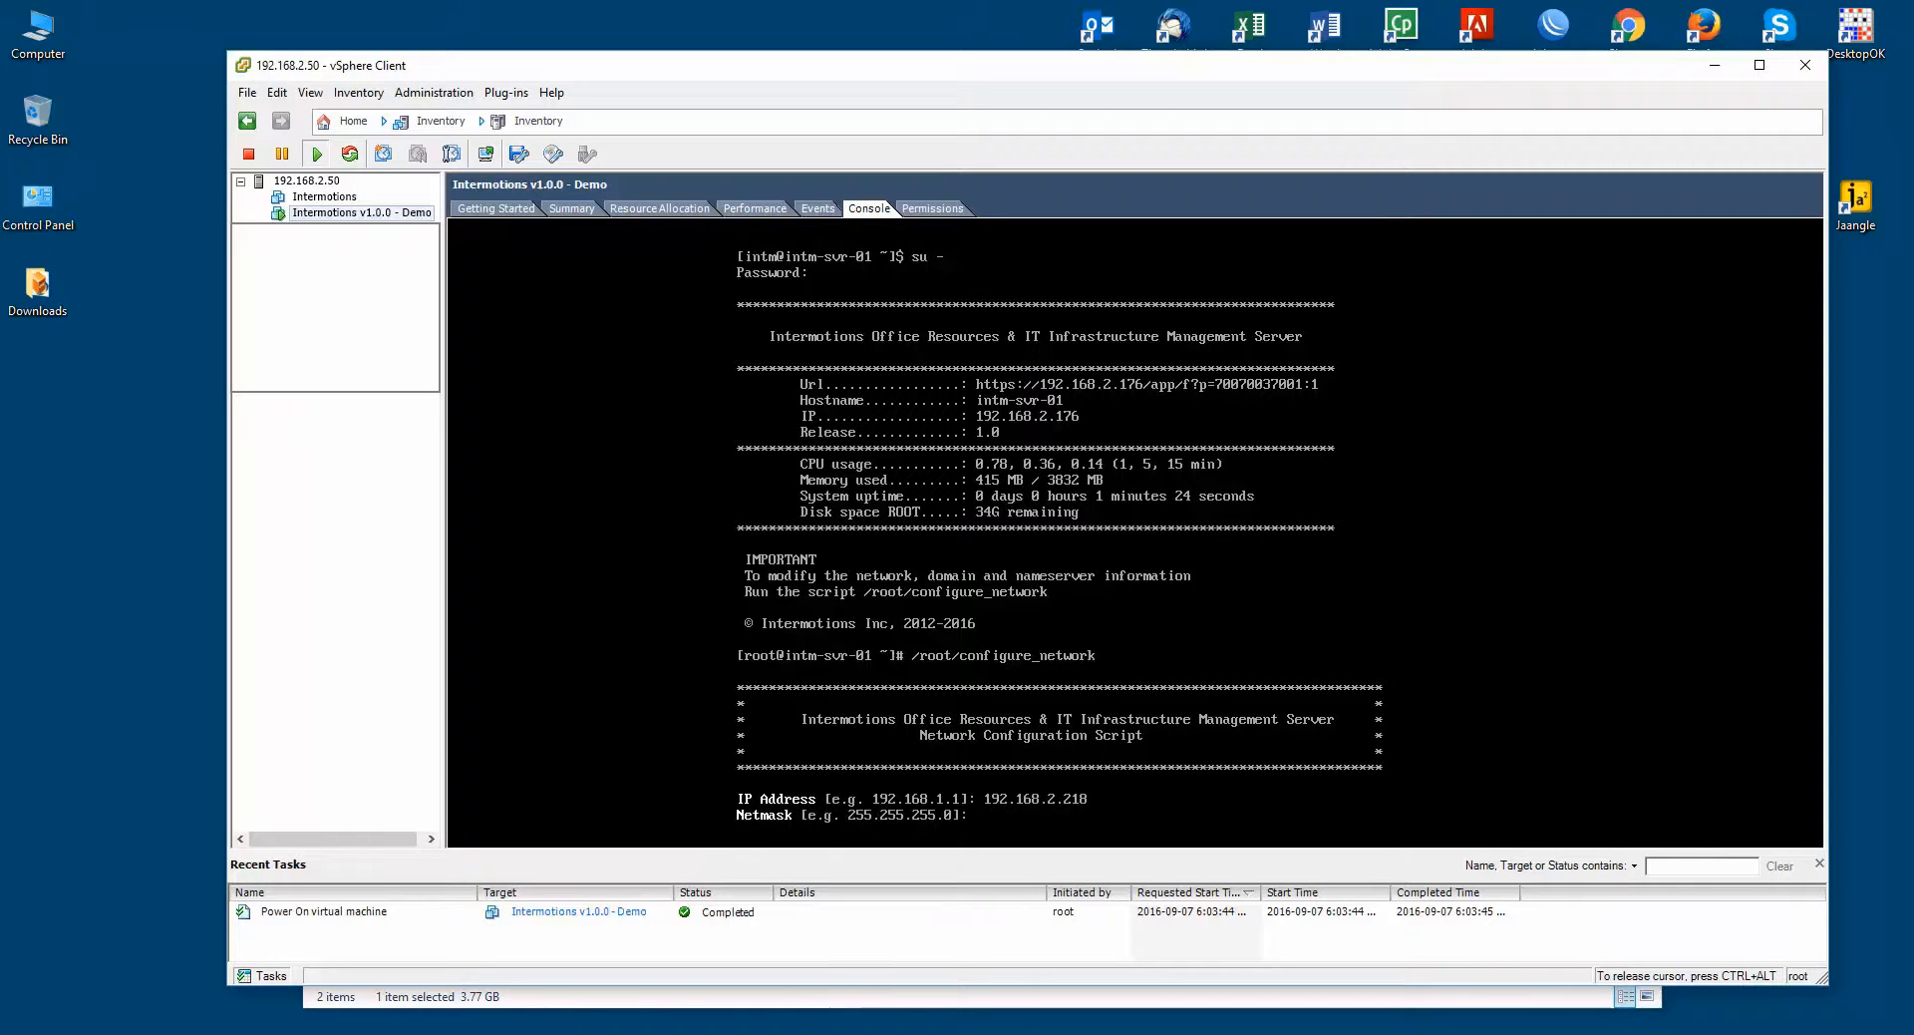
{"action": "type", "text": "255"}
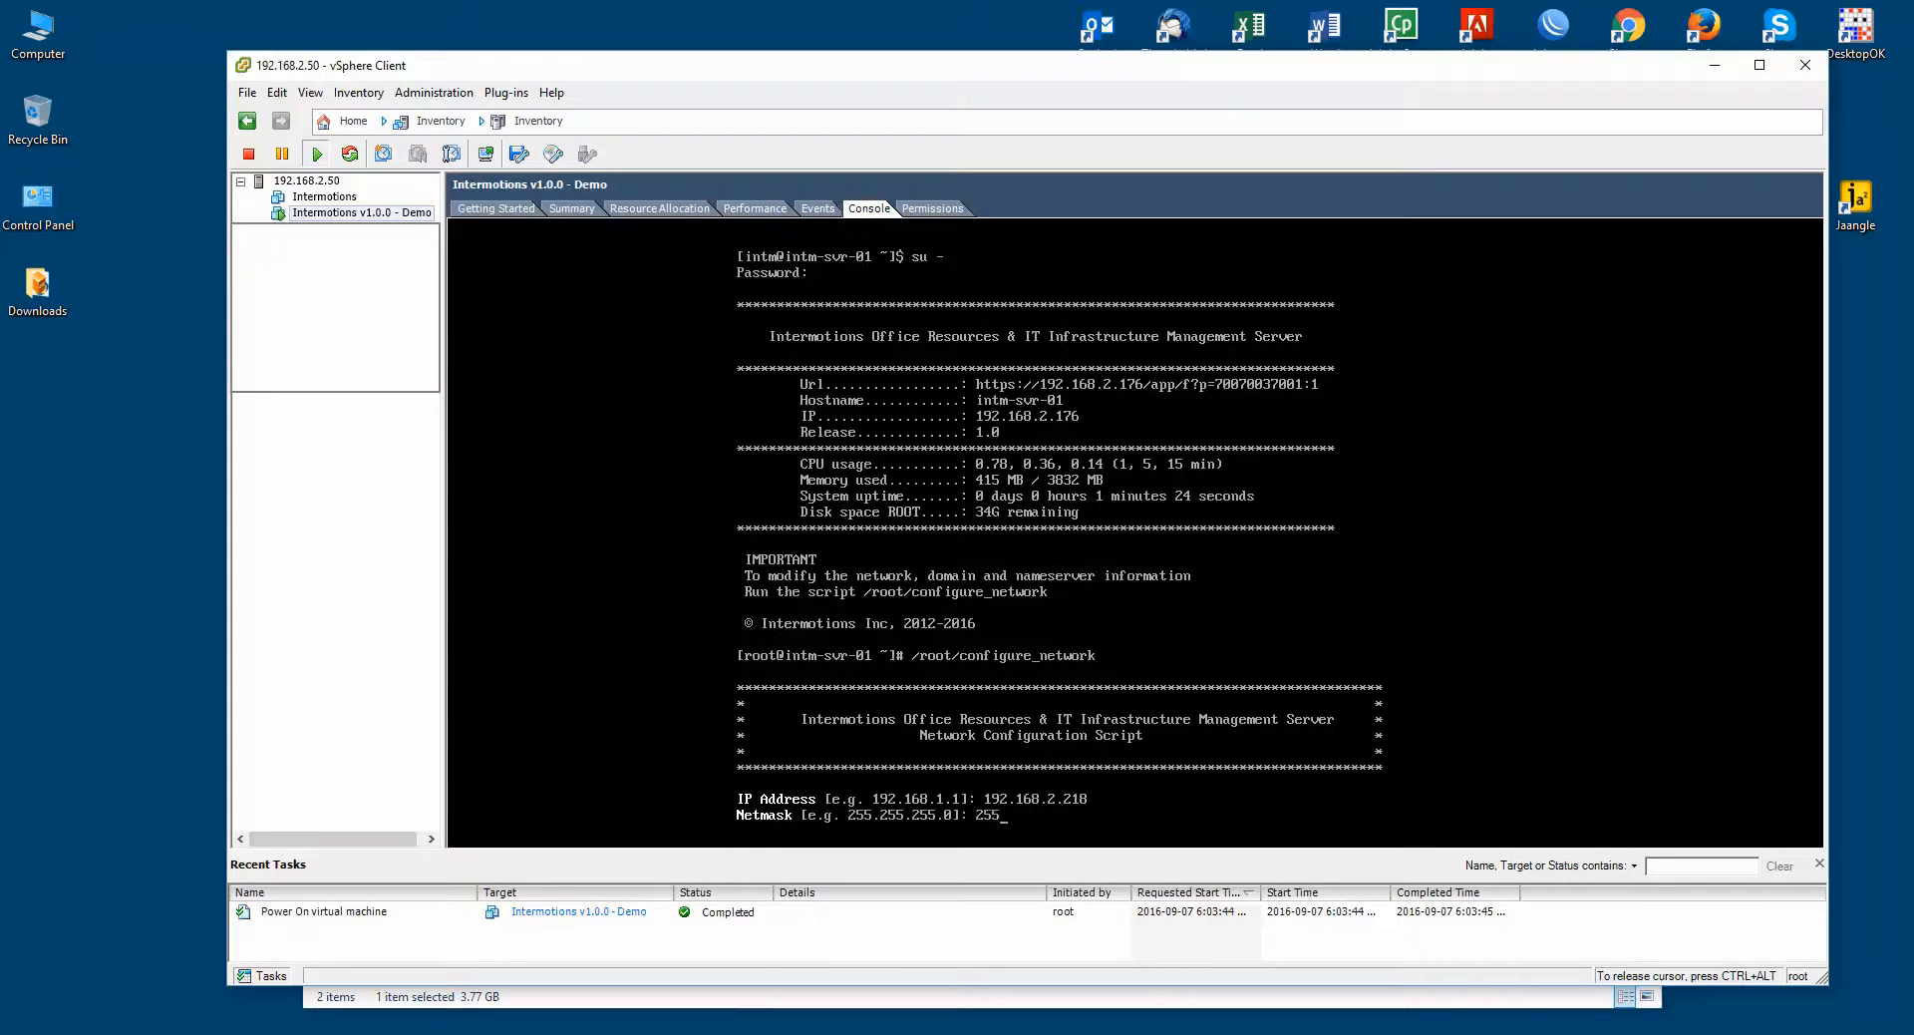
{"action": "type", "text": ".255.255.0"}
{"action": "key", "text": "Return"}
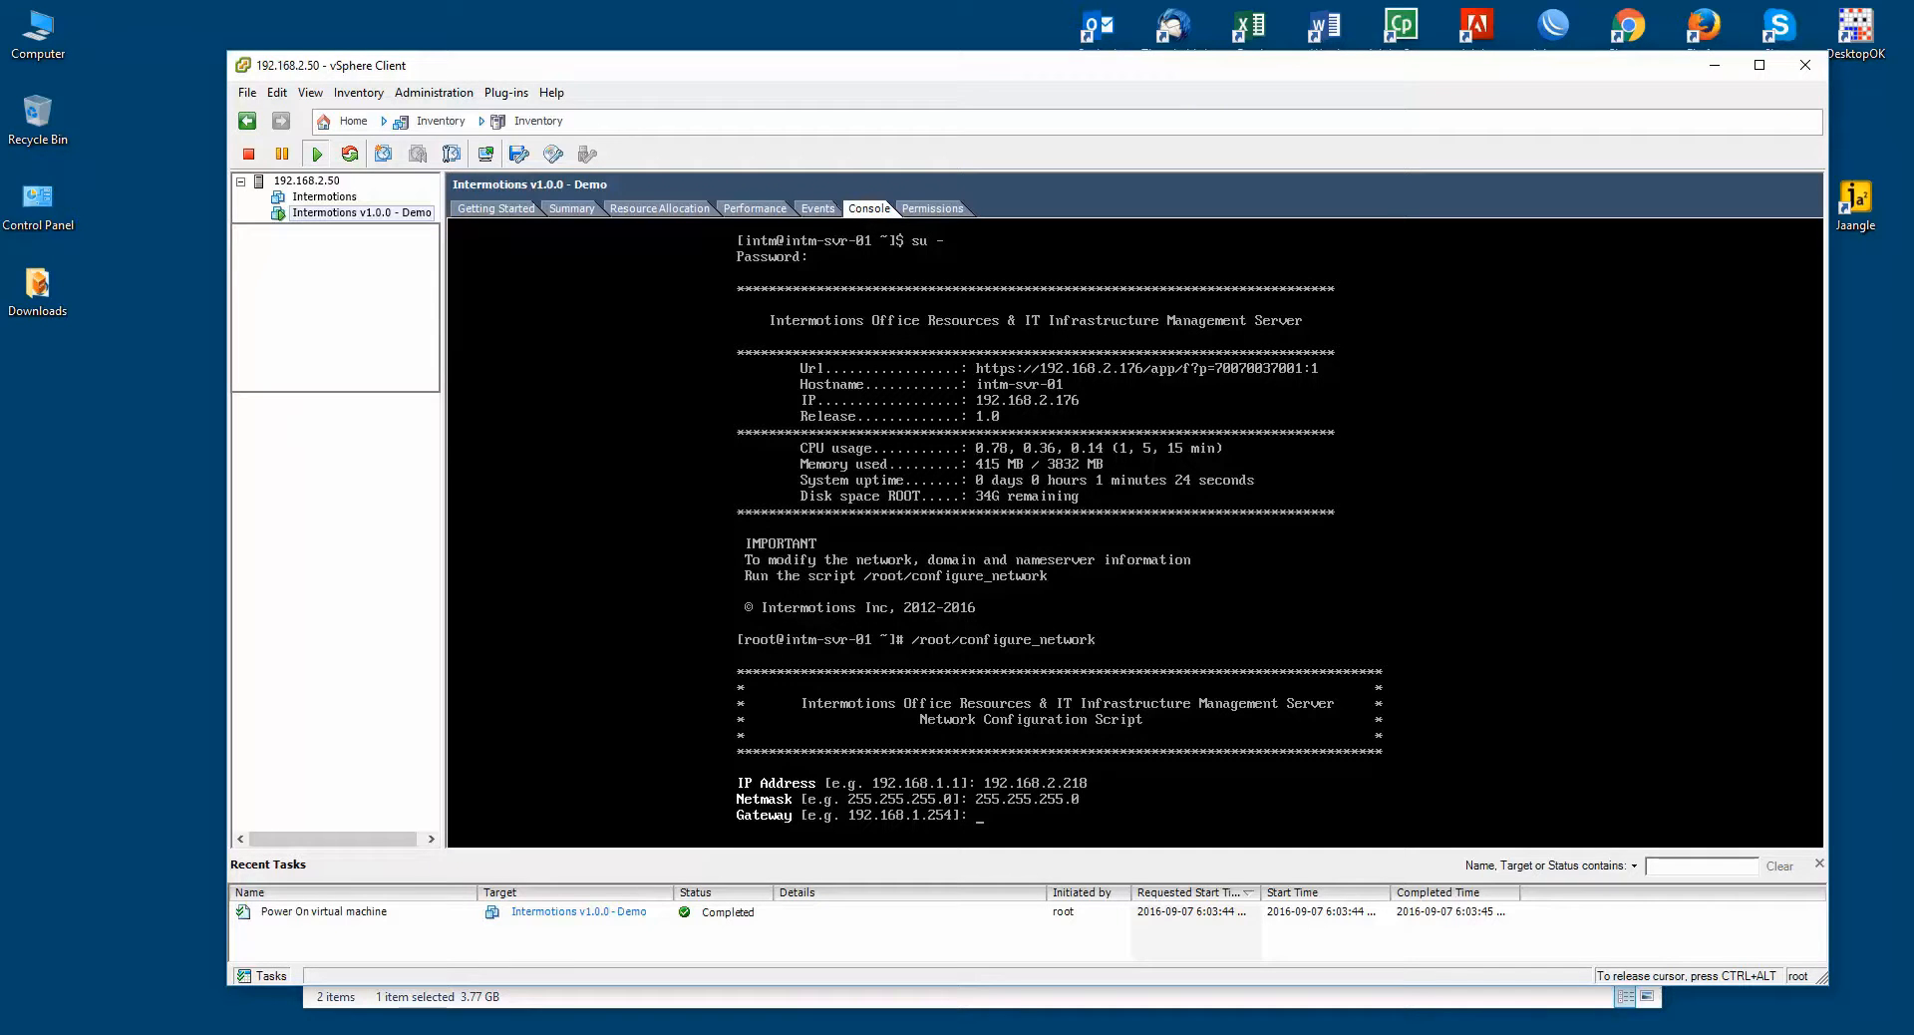
{"action": "type", "text": "192.168.2.1"}
{"action": "key", "text": "Return"}
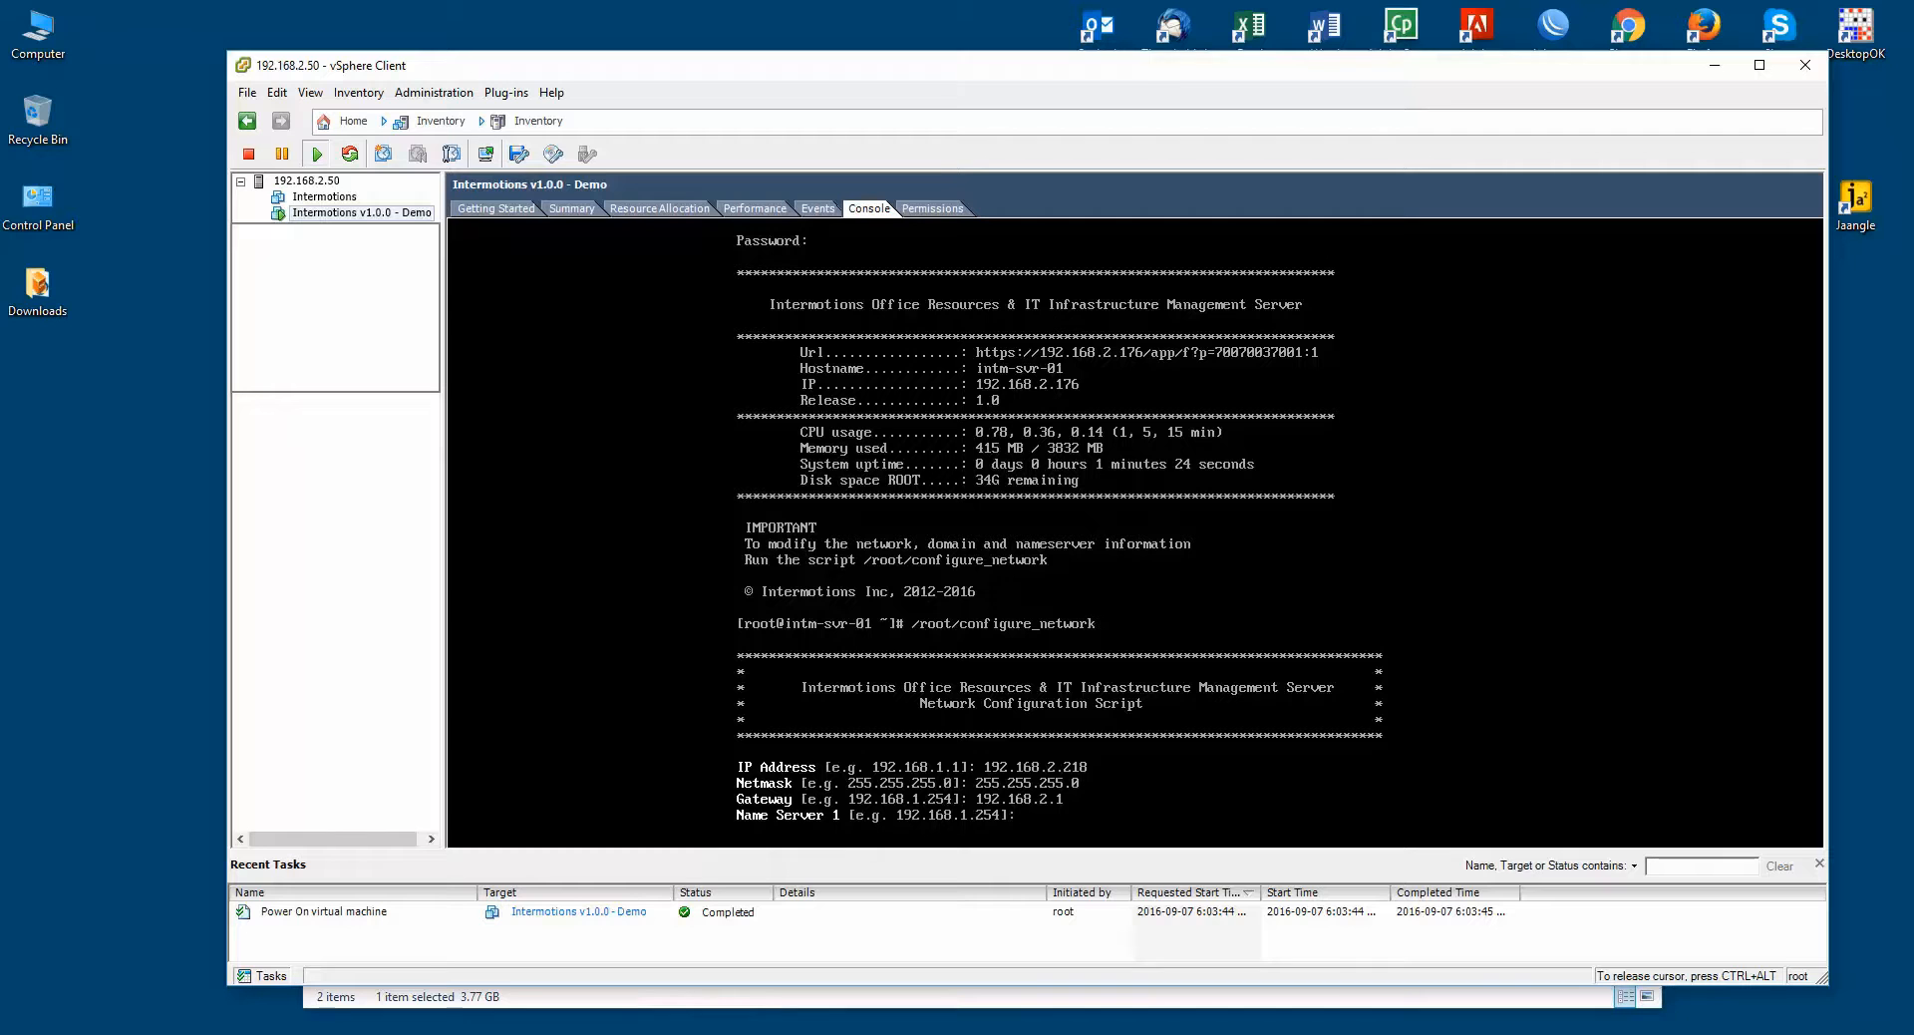
Step: Set name server 192.168.2.25, no second server, domain intm.local, and confirm the summary
{"action": "type", "text": "192.168.2.25"}
{"action": "key", "text": "Return"}
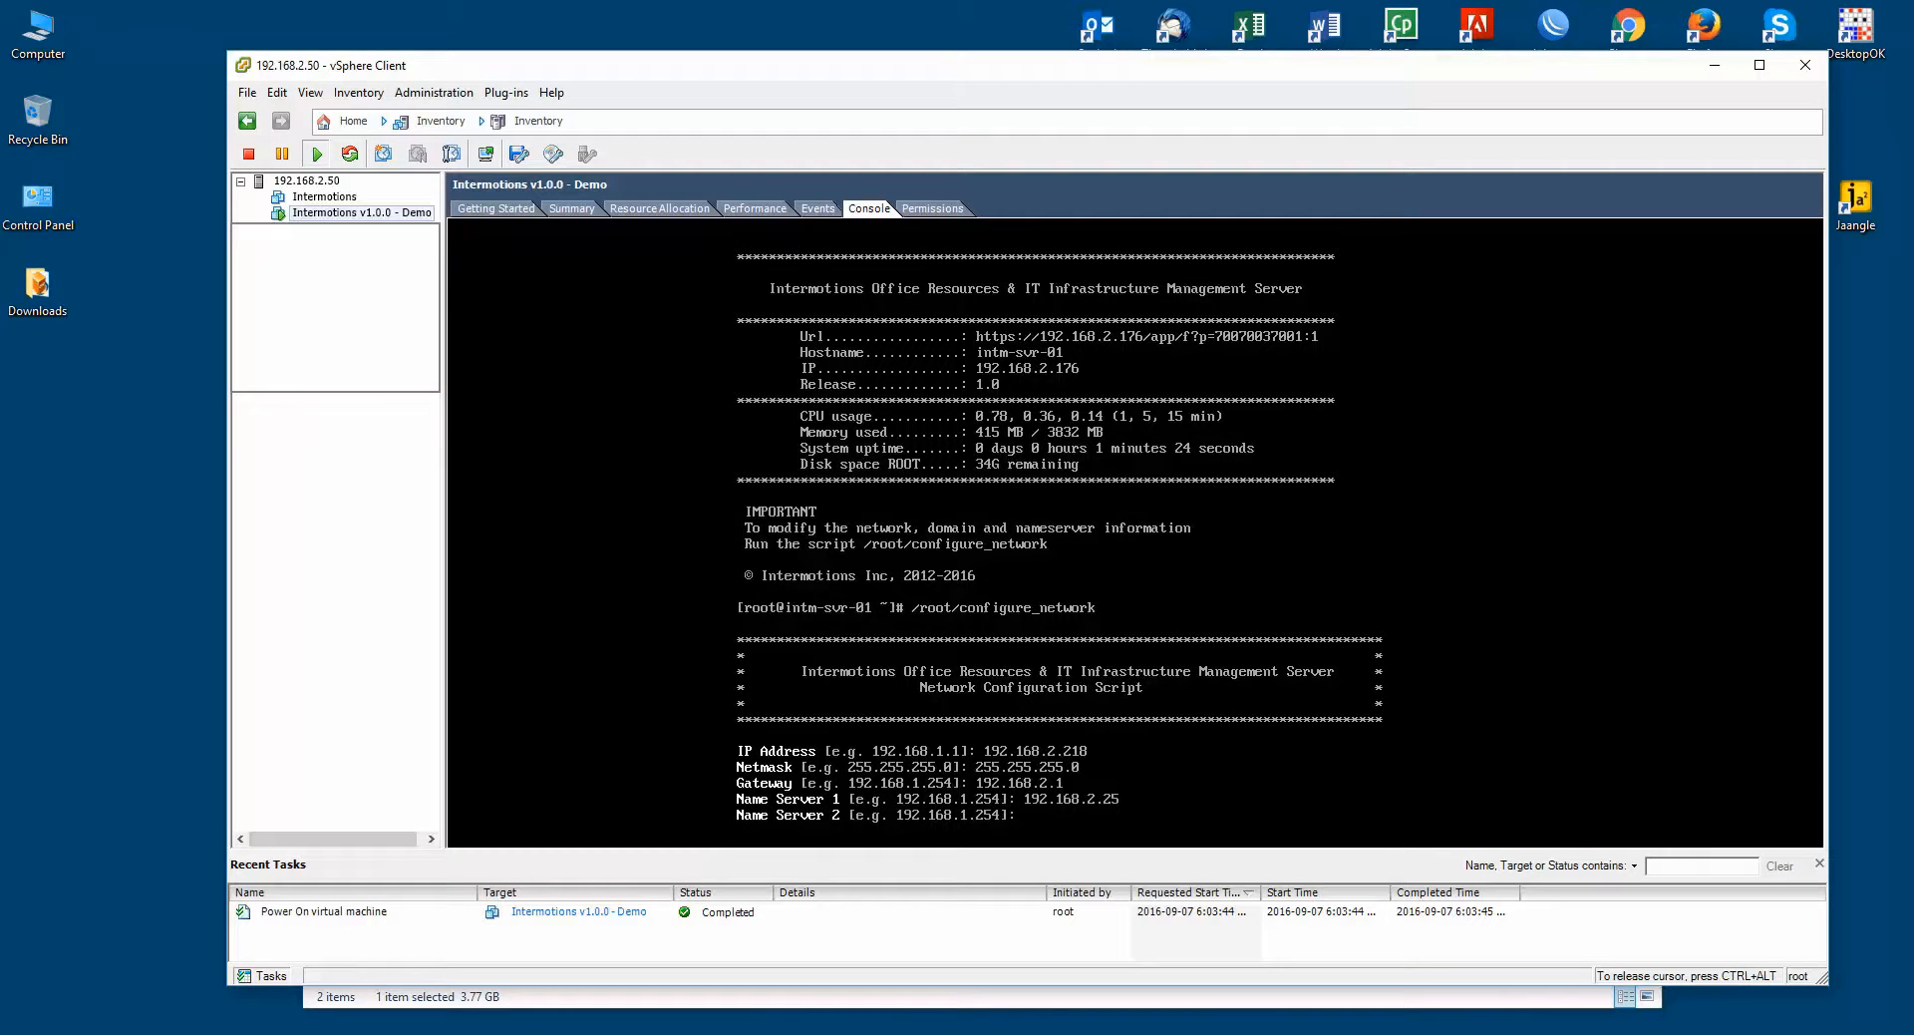
{"action": "key", "text": "Return"}
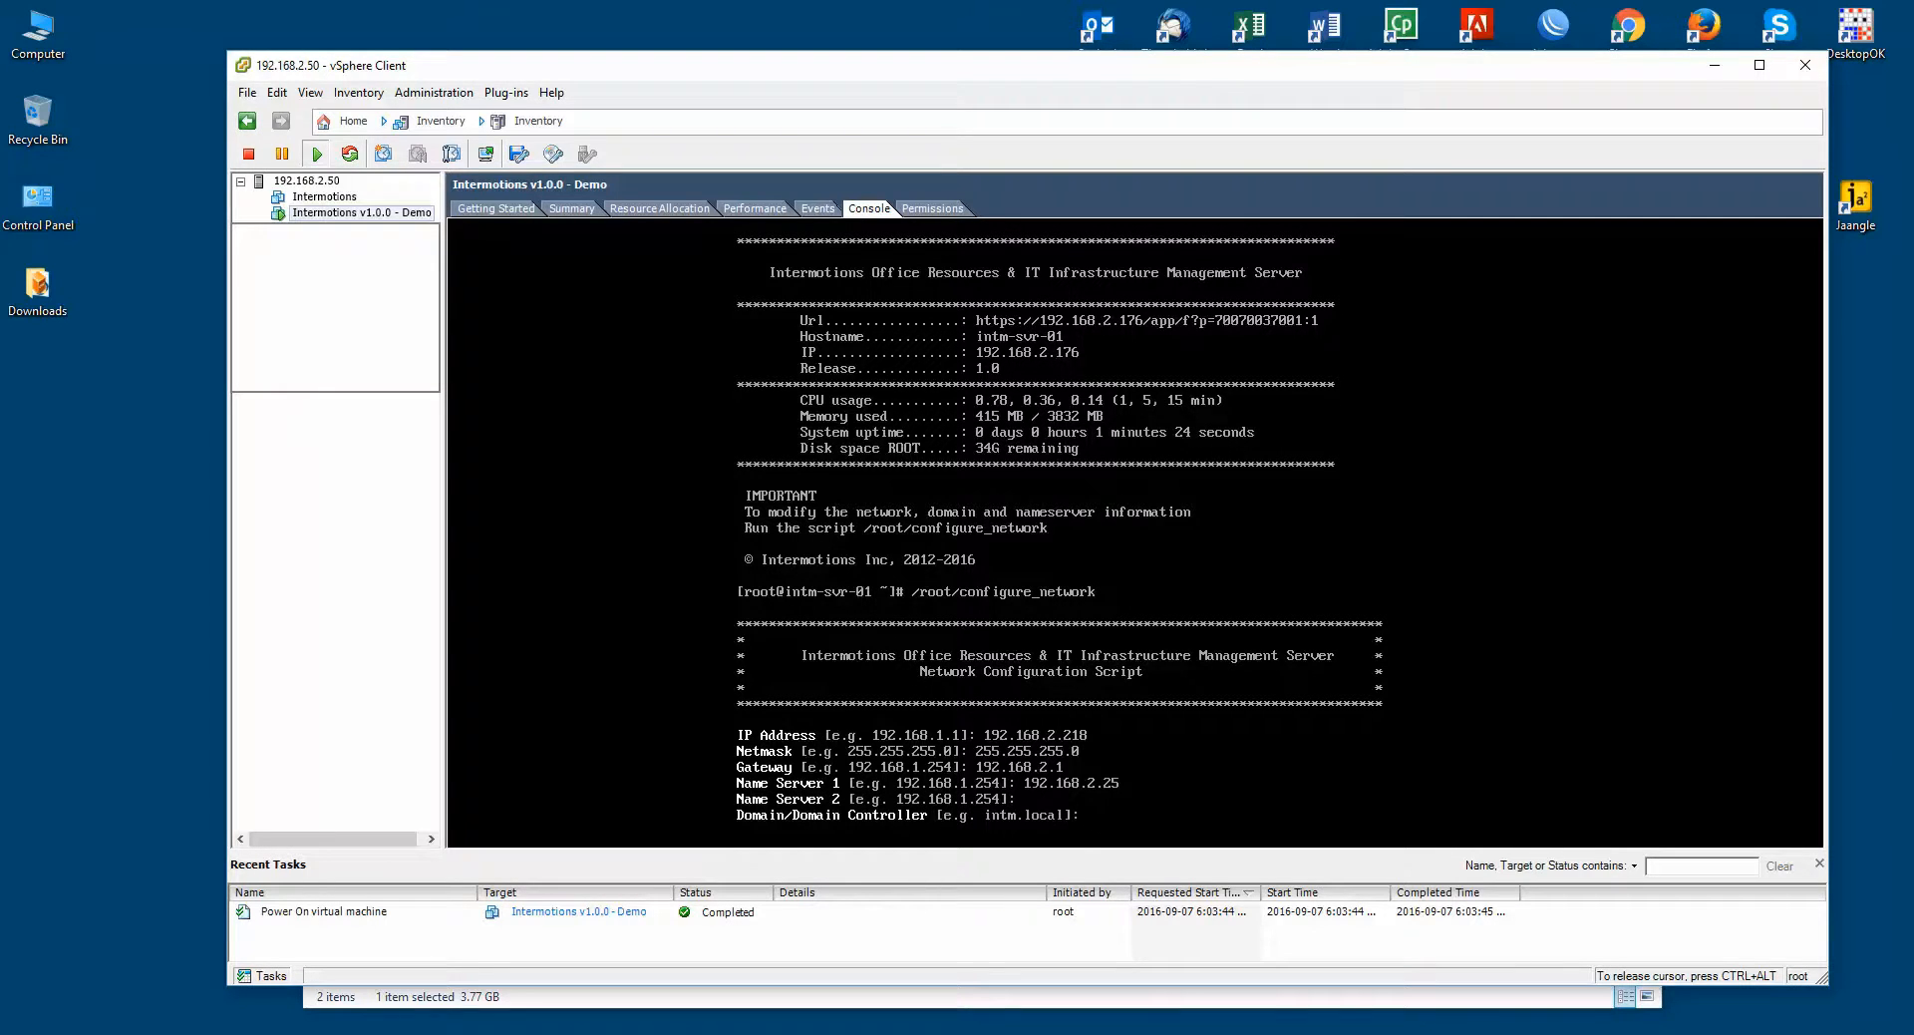
{"action": "type", "text": "intm.local"}
{"action": "key", "text": "Return"}
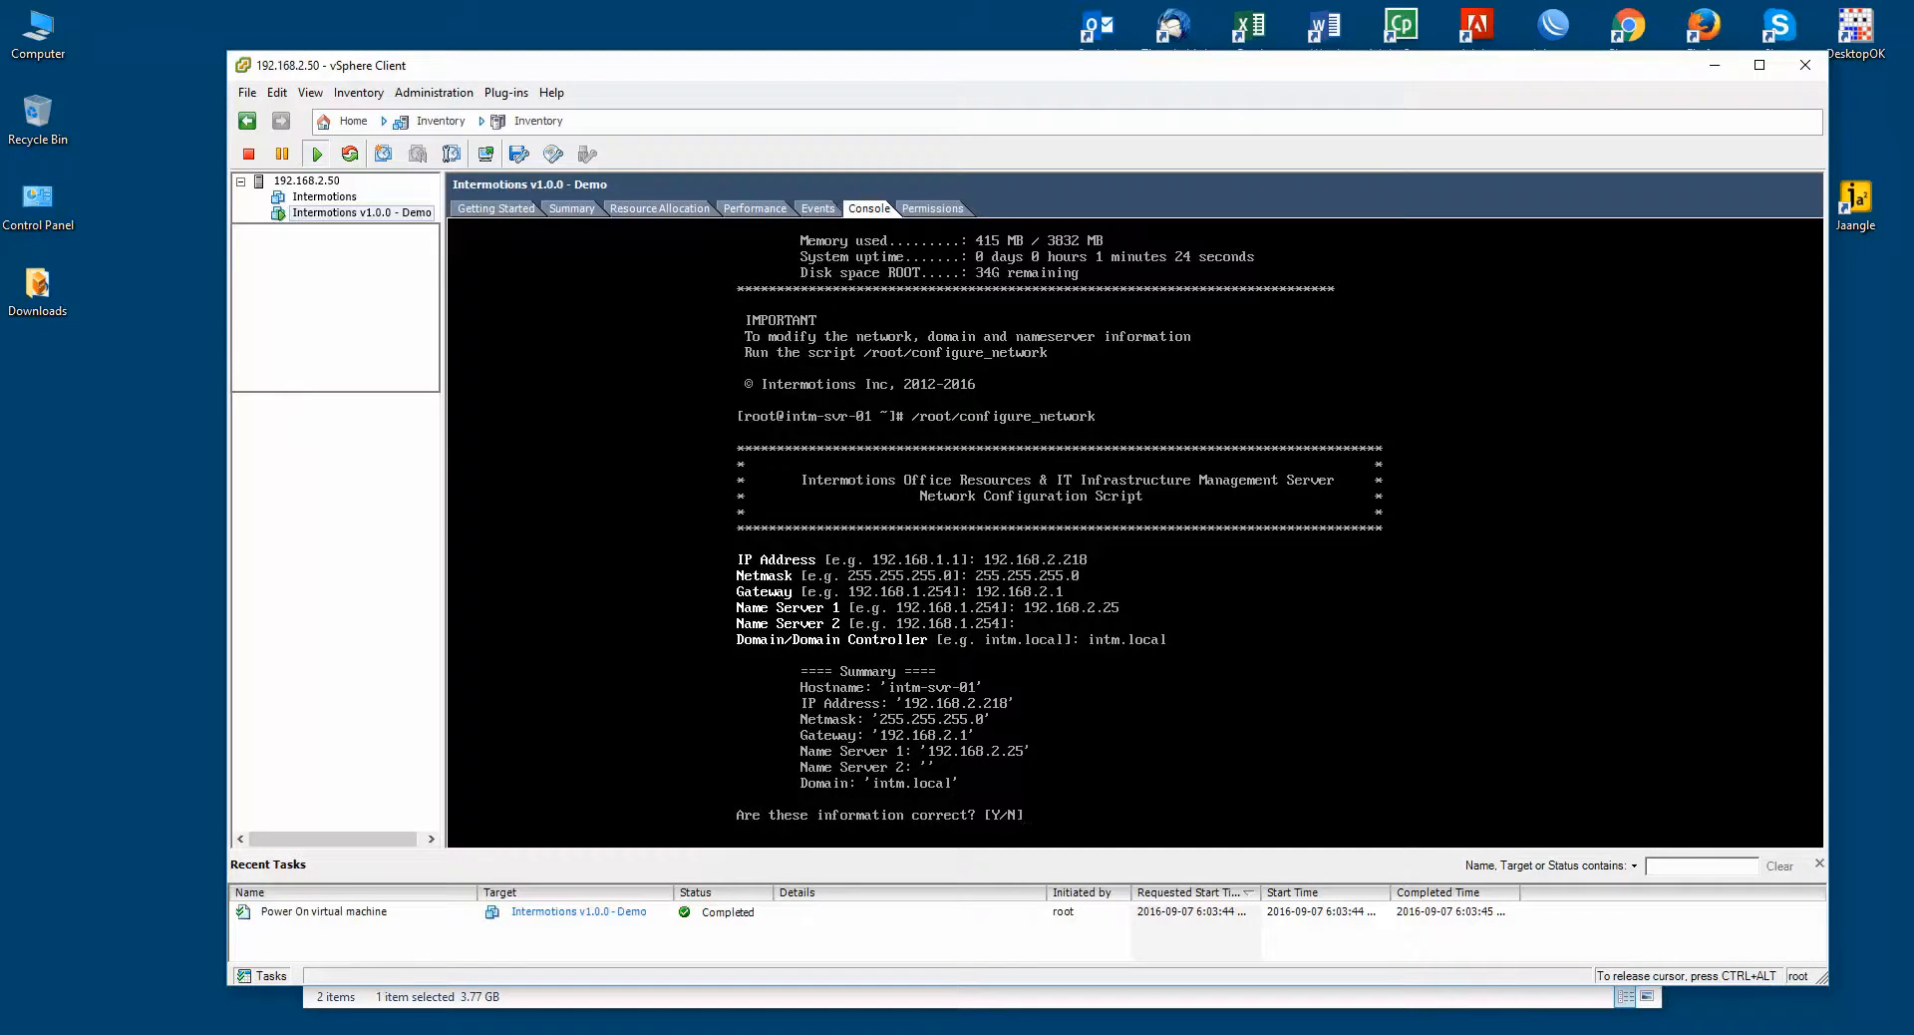
{"action": "type", "text": "y"}
{"action": "key", "text": "Return"}
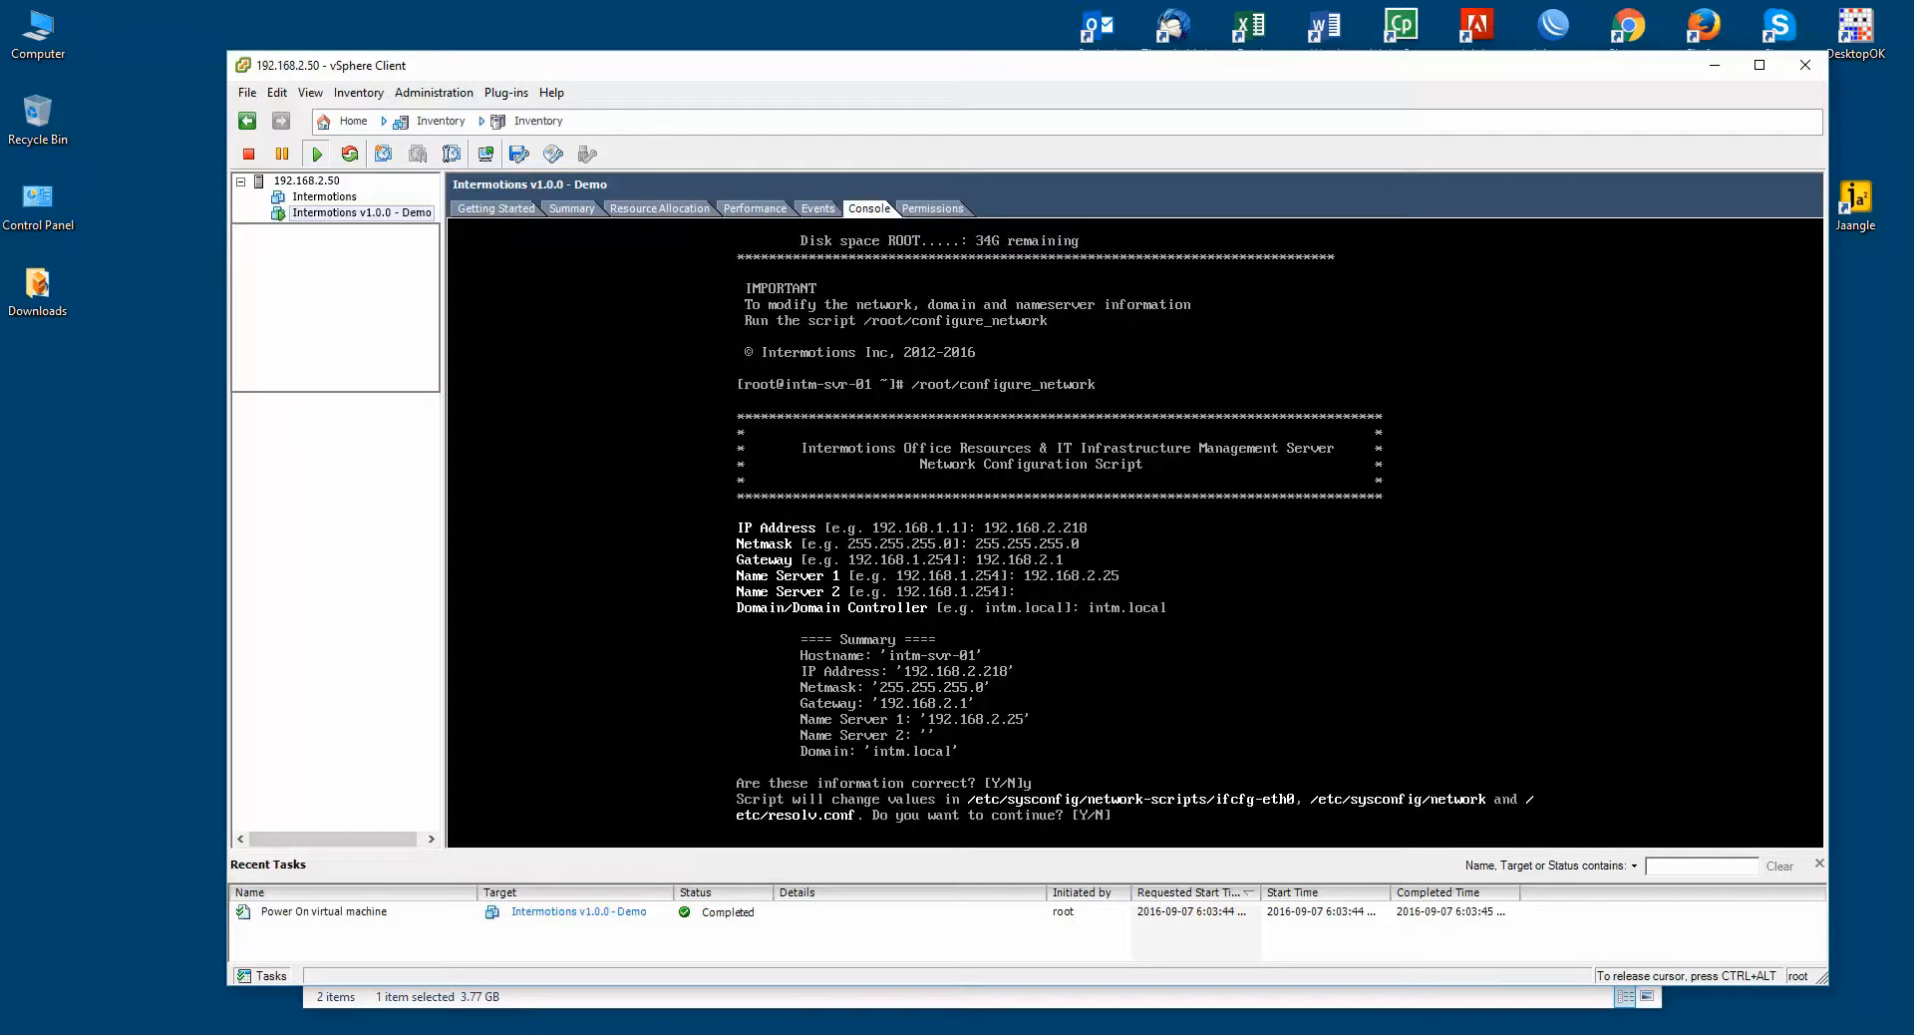
Step: Answer y to apply the network changes and let the services restart
{"action": "type", "text": "y"}
{"action": "key", "text": "Return"}
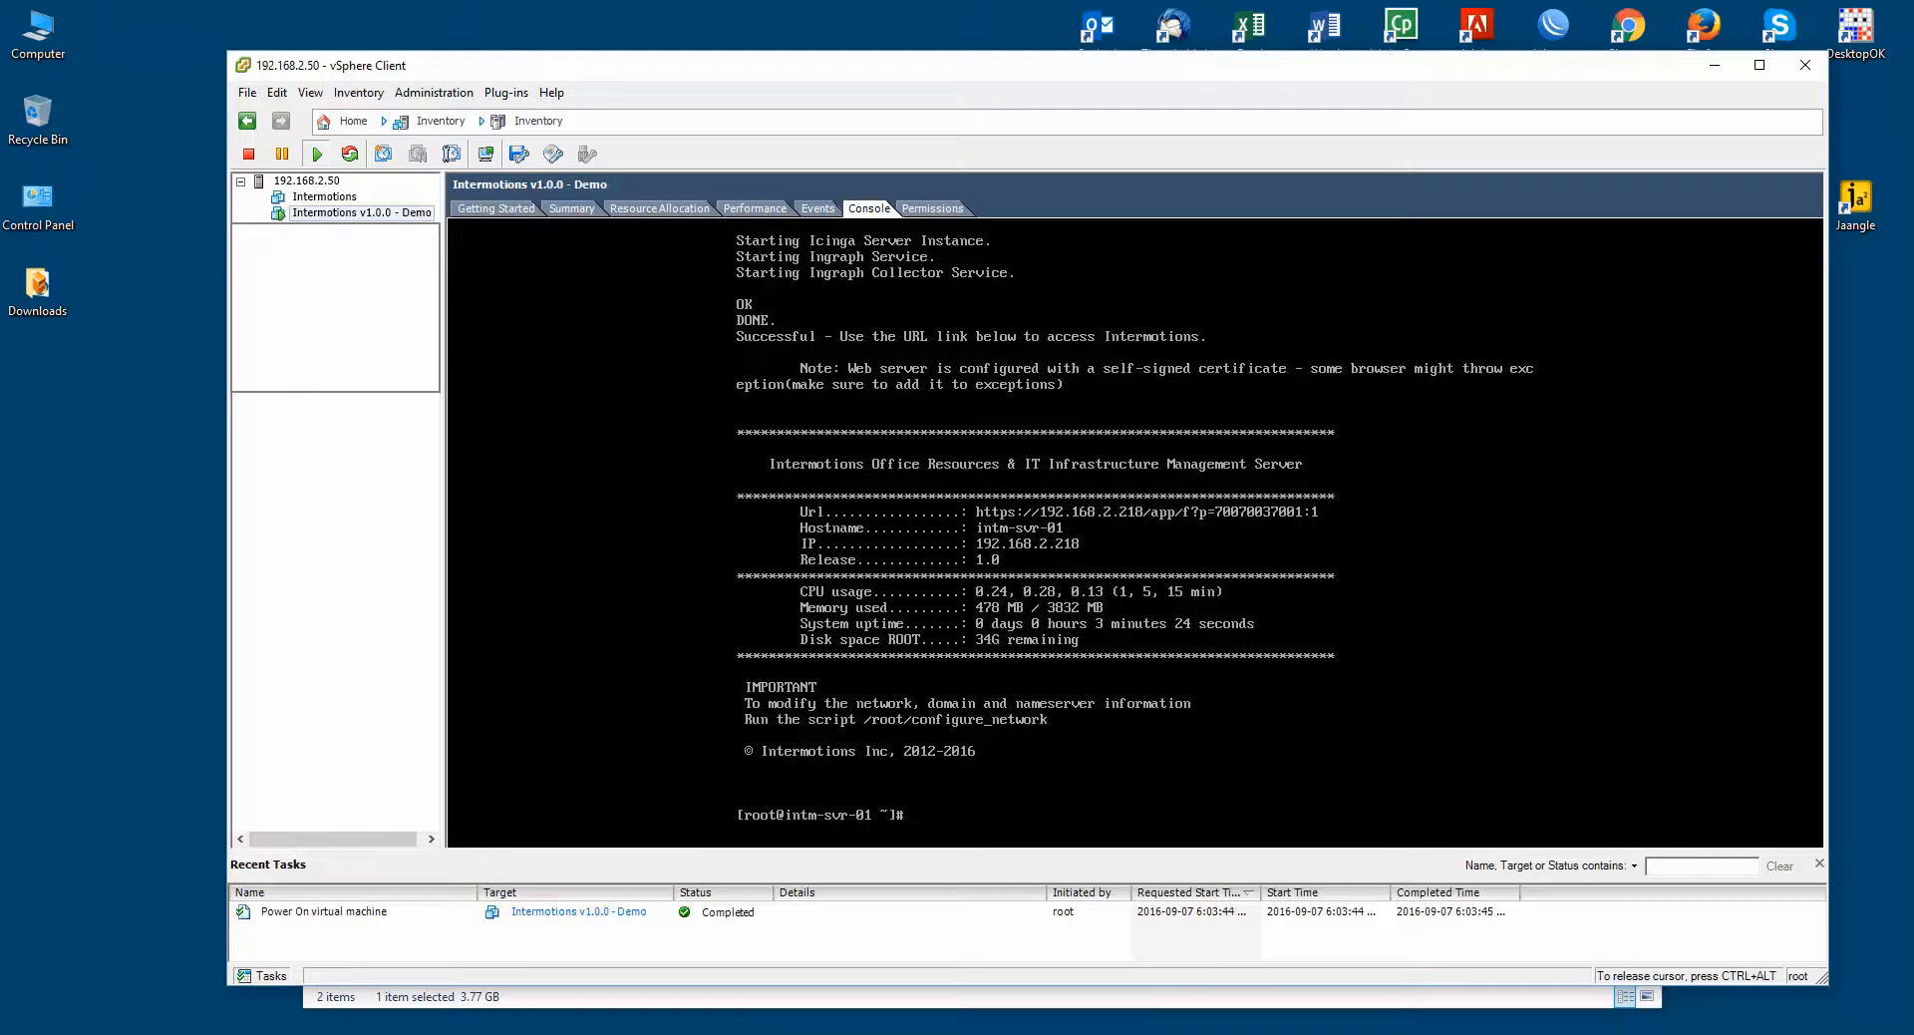
Step: Release the console and reload the Intermotions login page at 192.168.2.218 in Firefox
{"action": "key", "text": "ctrl+alt"}
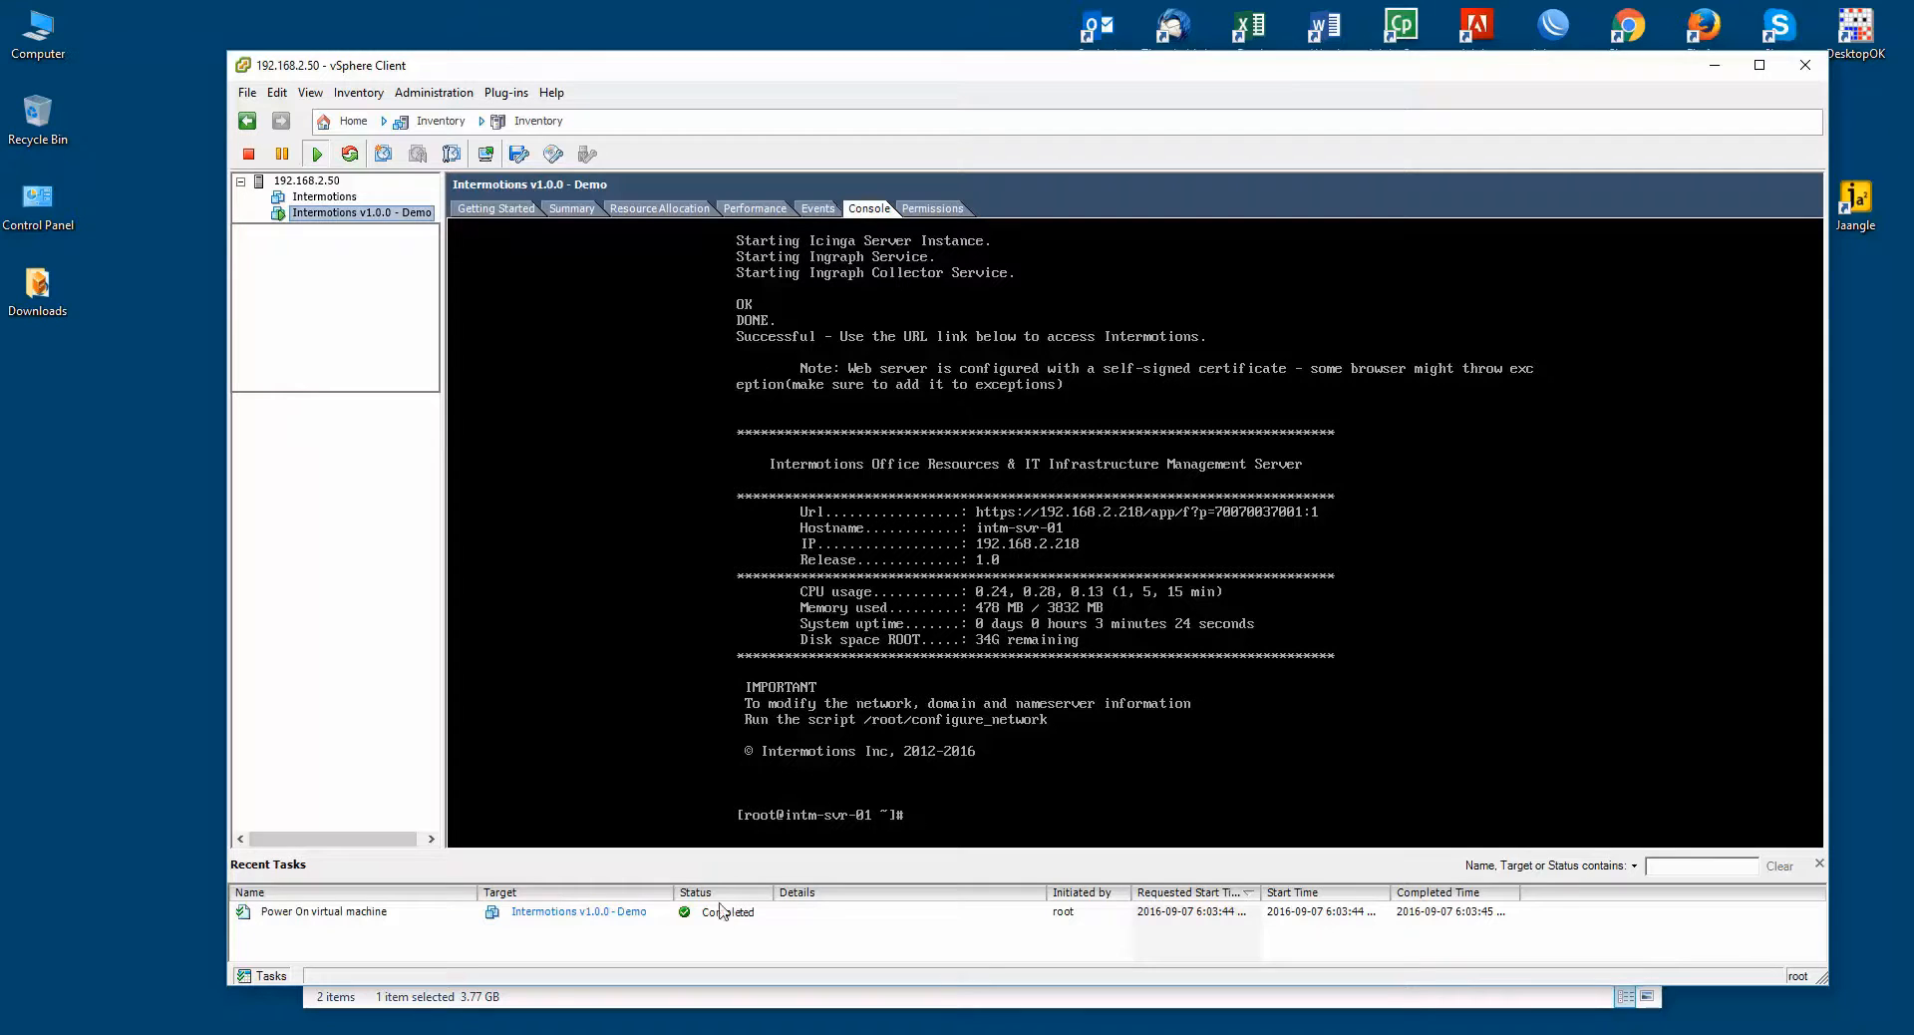
{"action": "mouse_move", "coordinate": [613, 1033]}
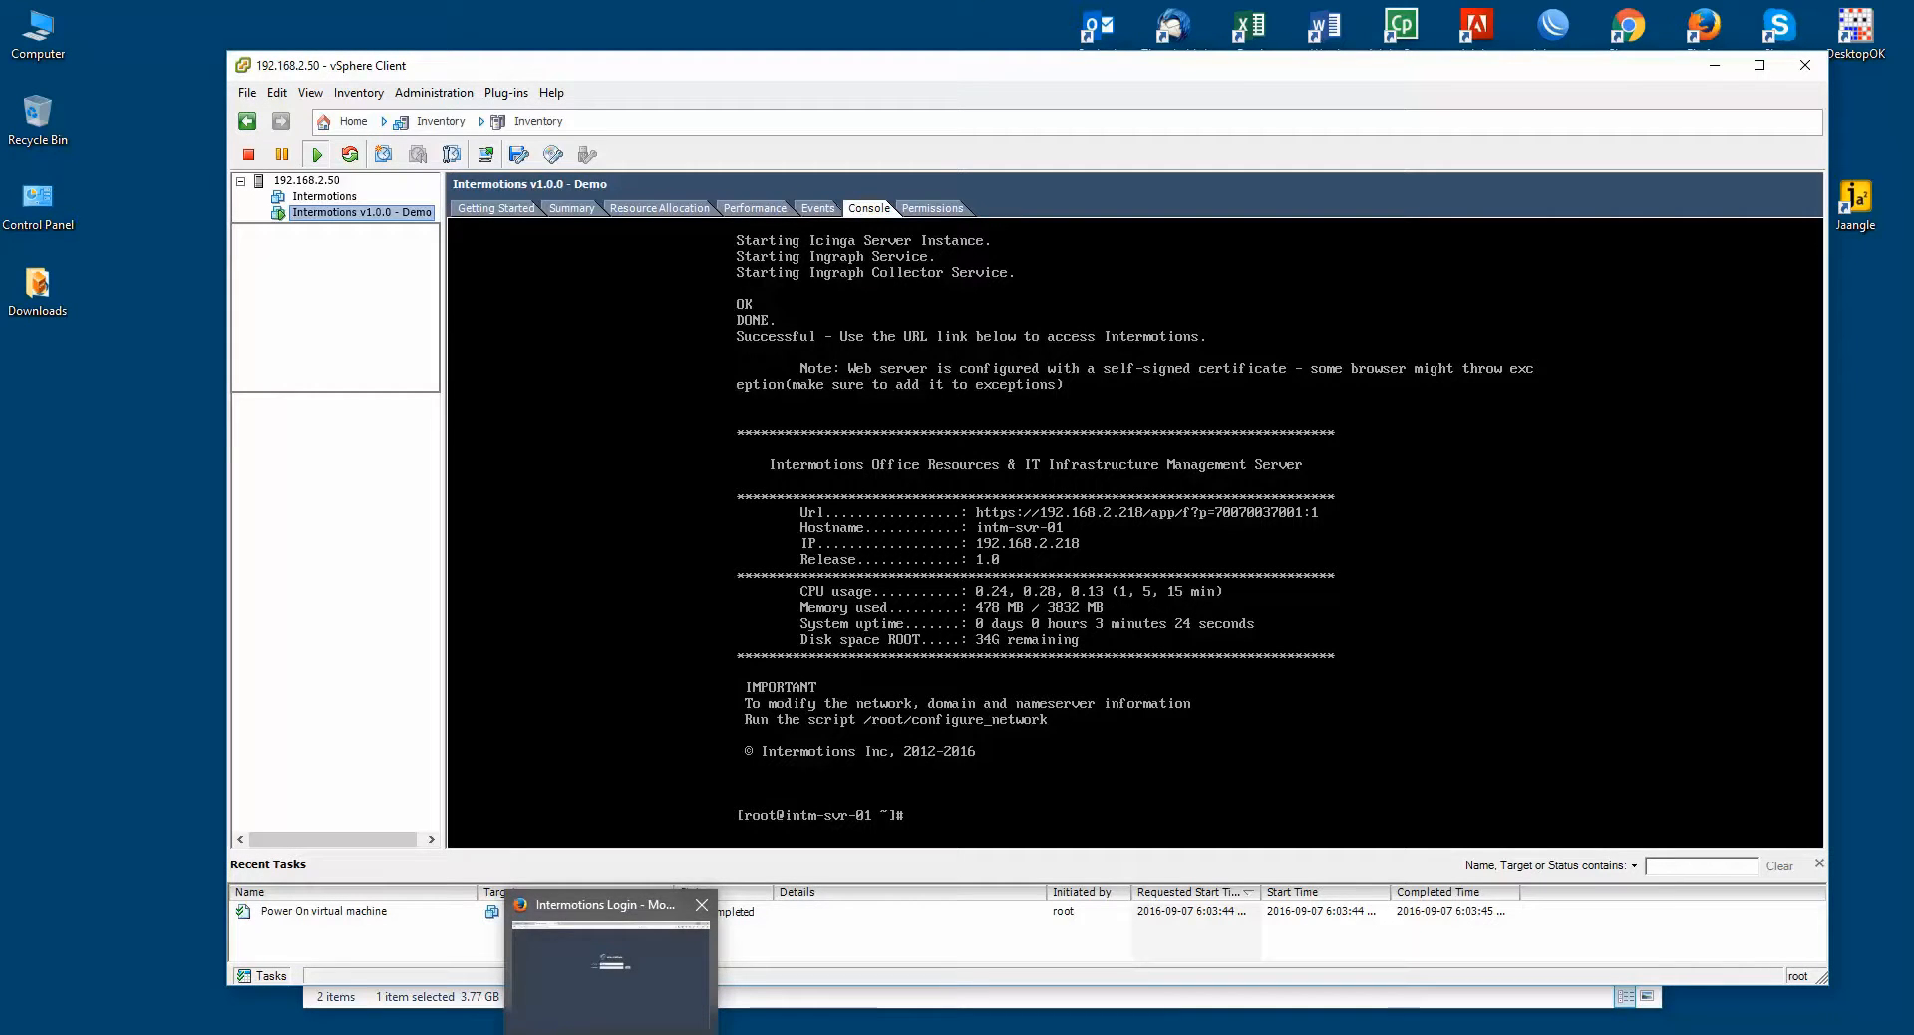
{"action": "left_click", "coordinate": [577, 990]}
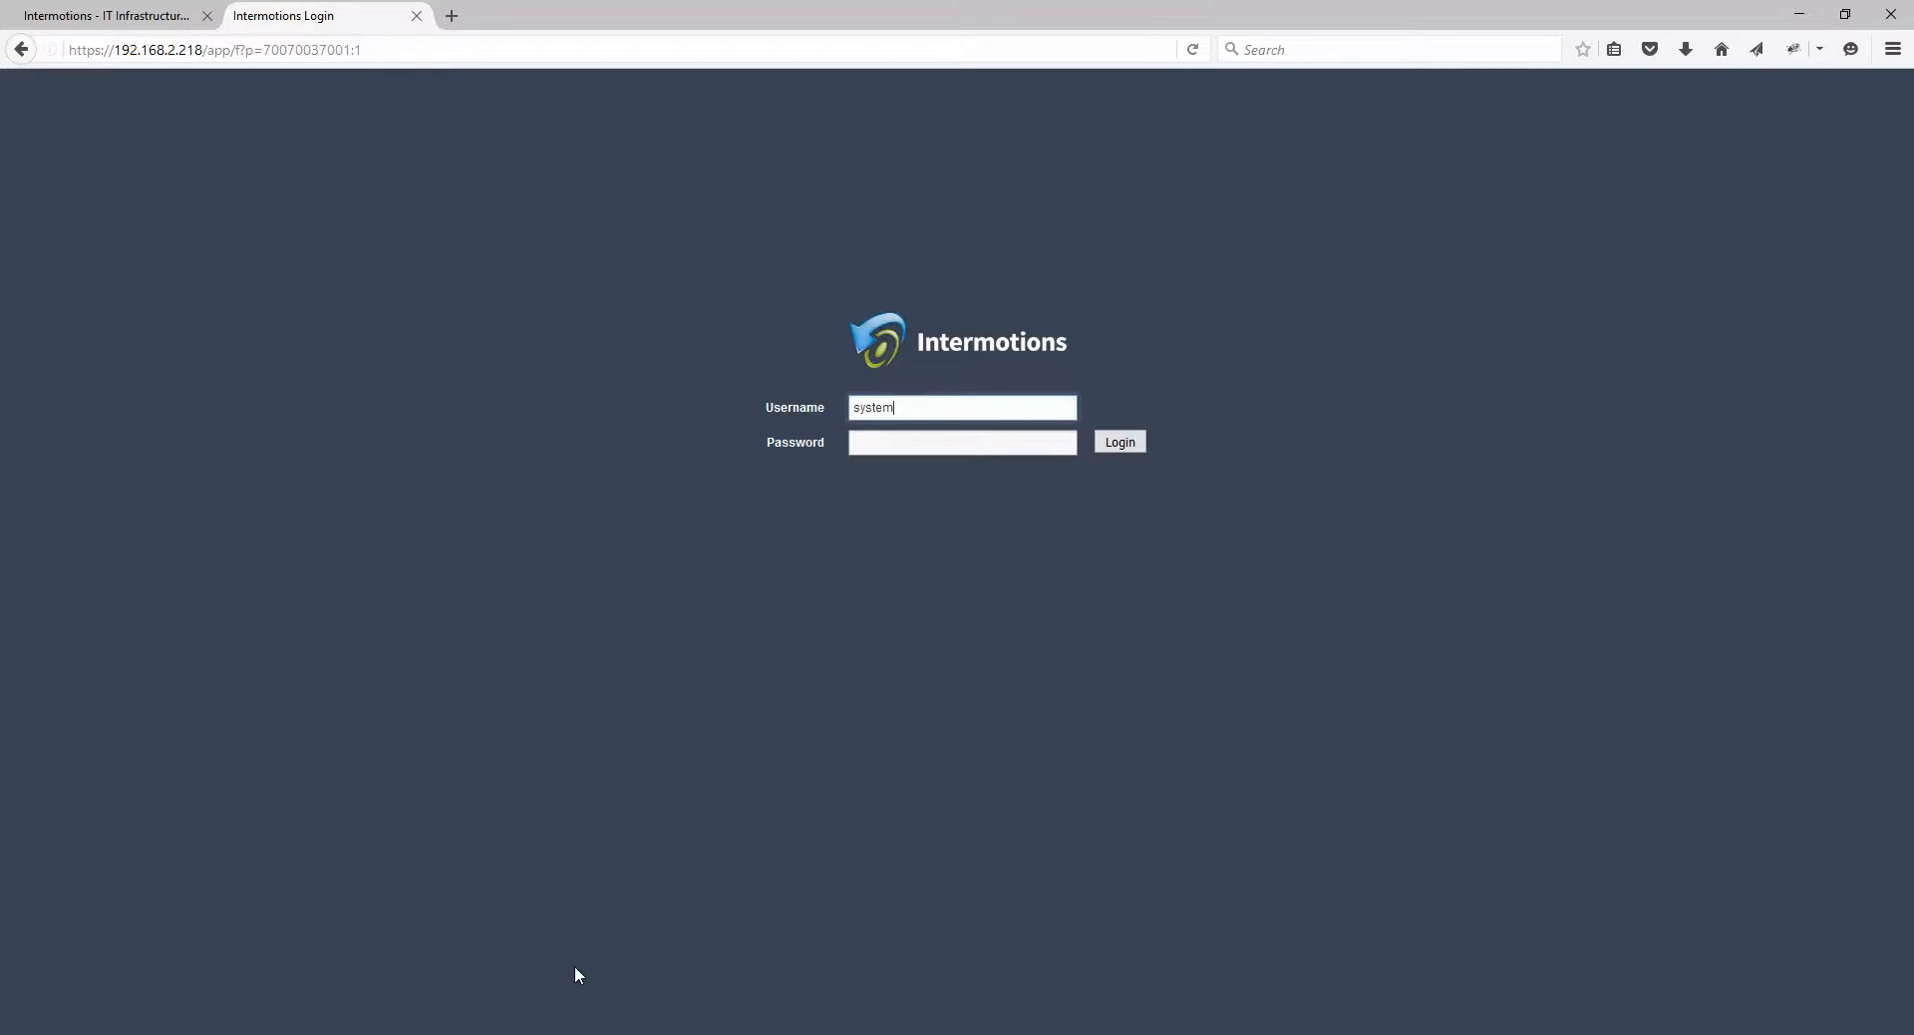
{"action": "left_click", "coordinate": [418, 50]}
{"action": "left_click", "coordinate": [417, 50]}
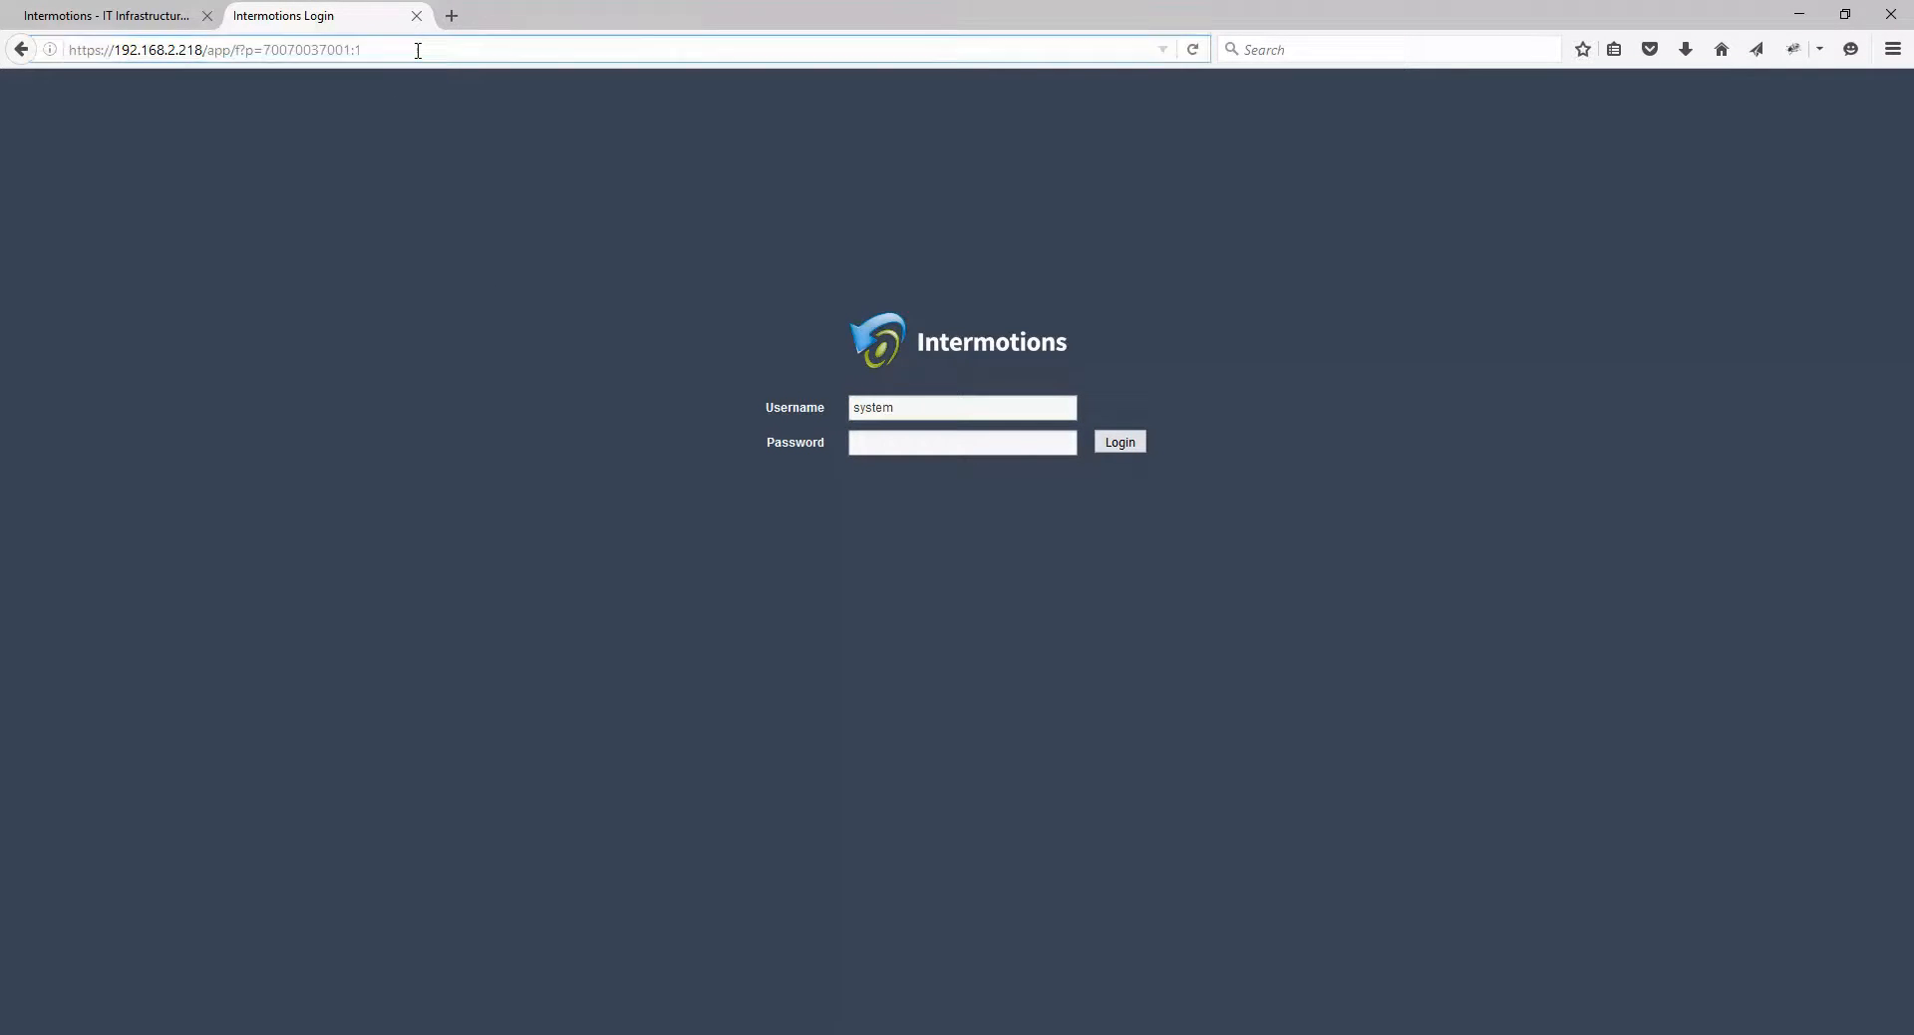
{"action": "key", "text": "Return"}
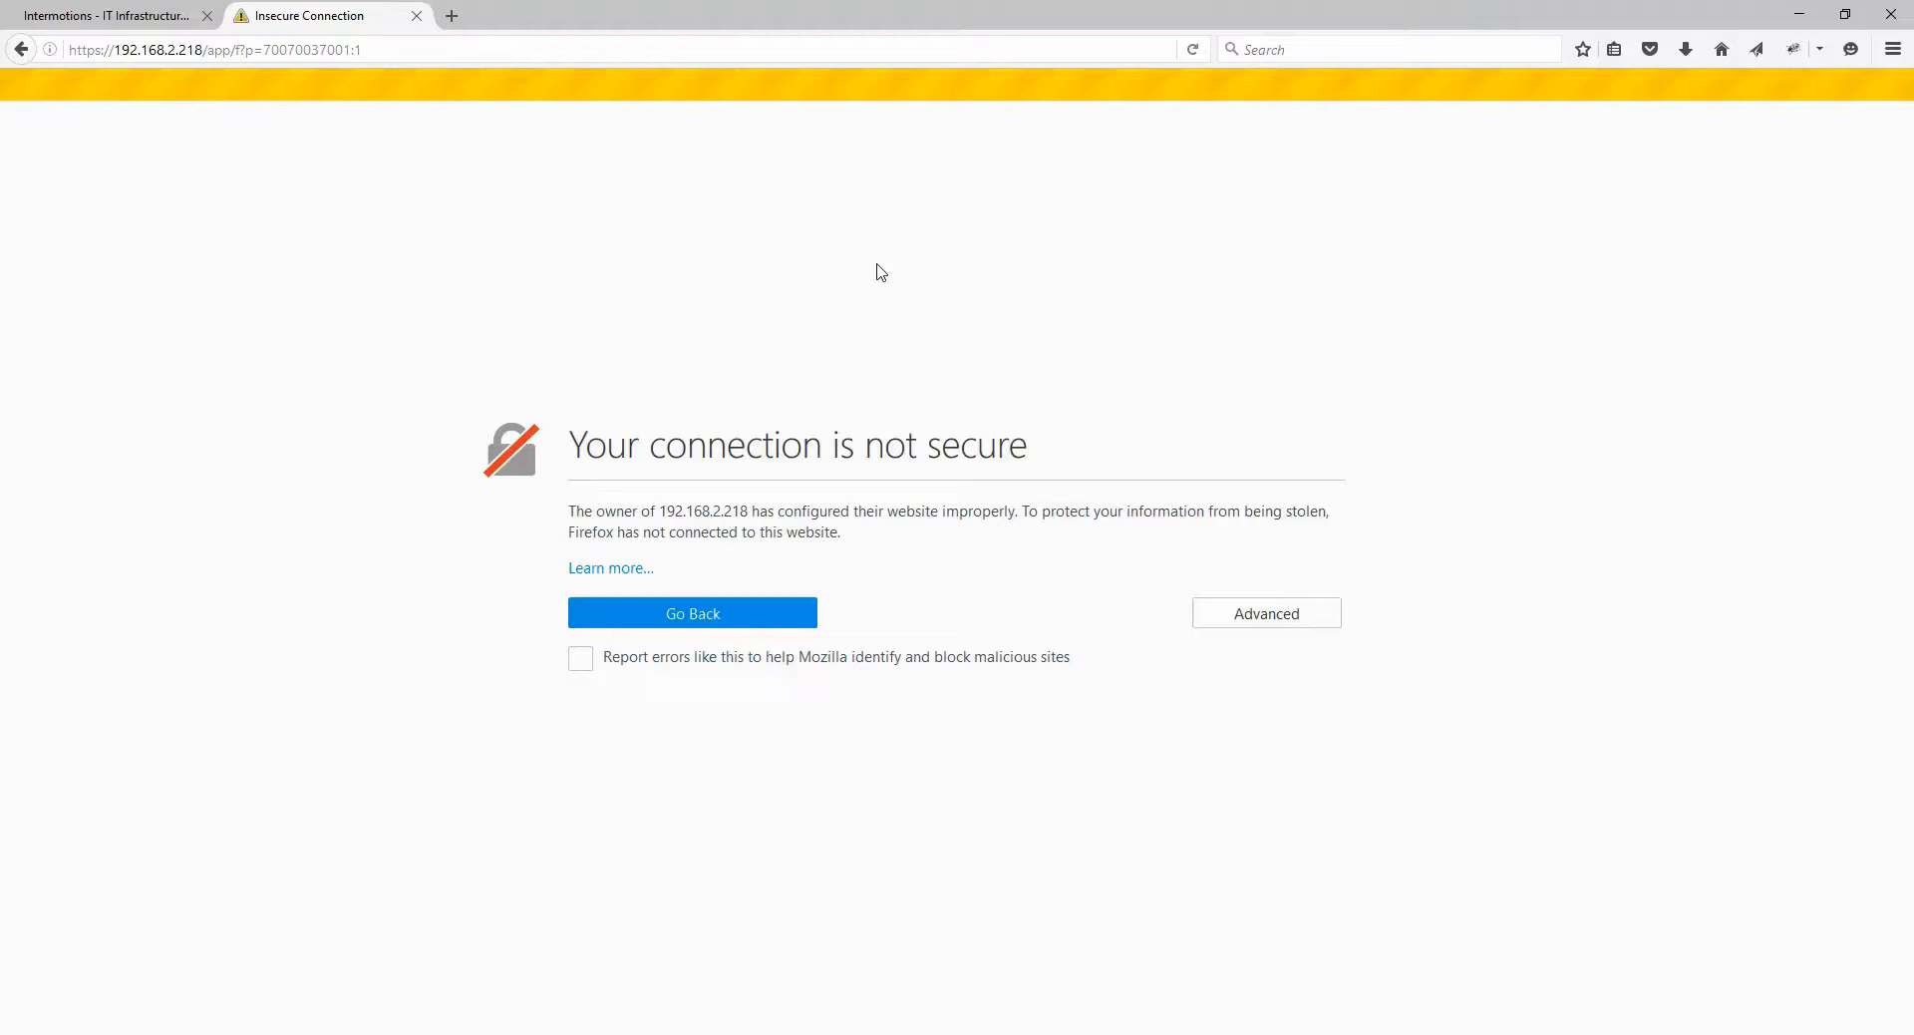
Step: Permanently trust the 192.168.2.218 self-signed certificate in Firefox, then select the prefilled username
{"action": "left_click", "coordinate": [1254, 620]}
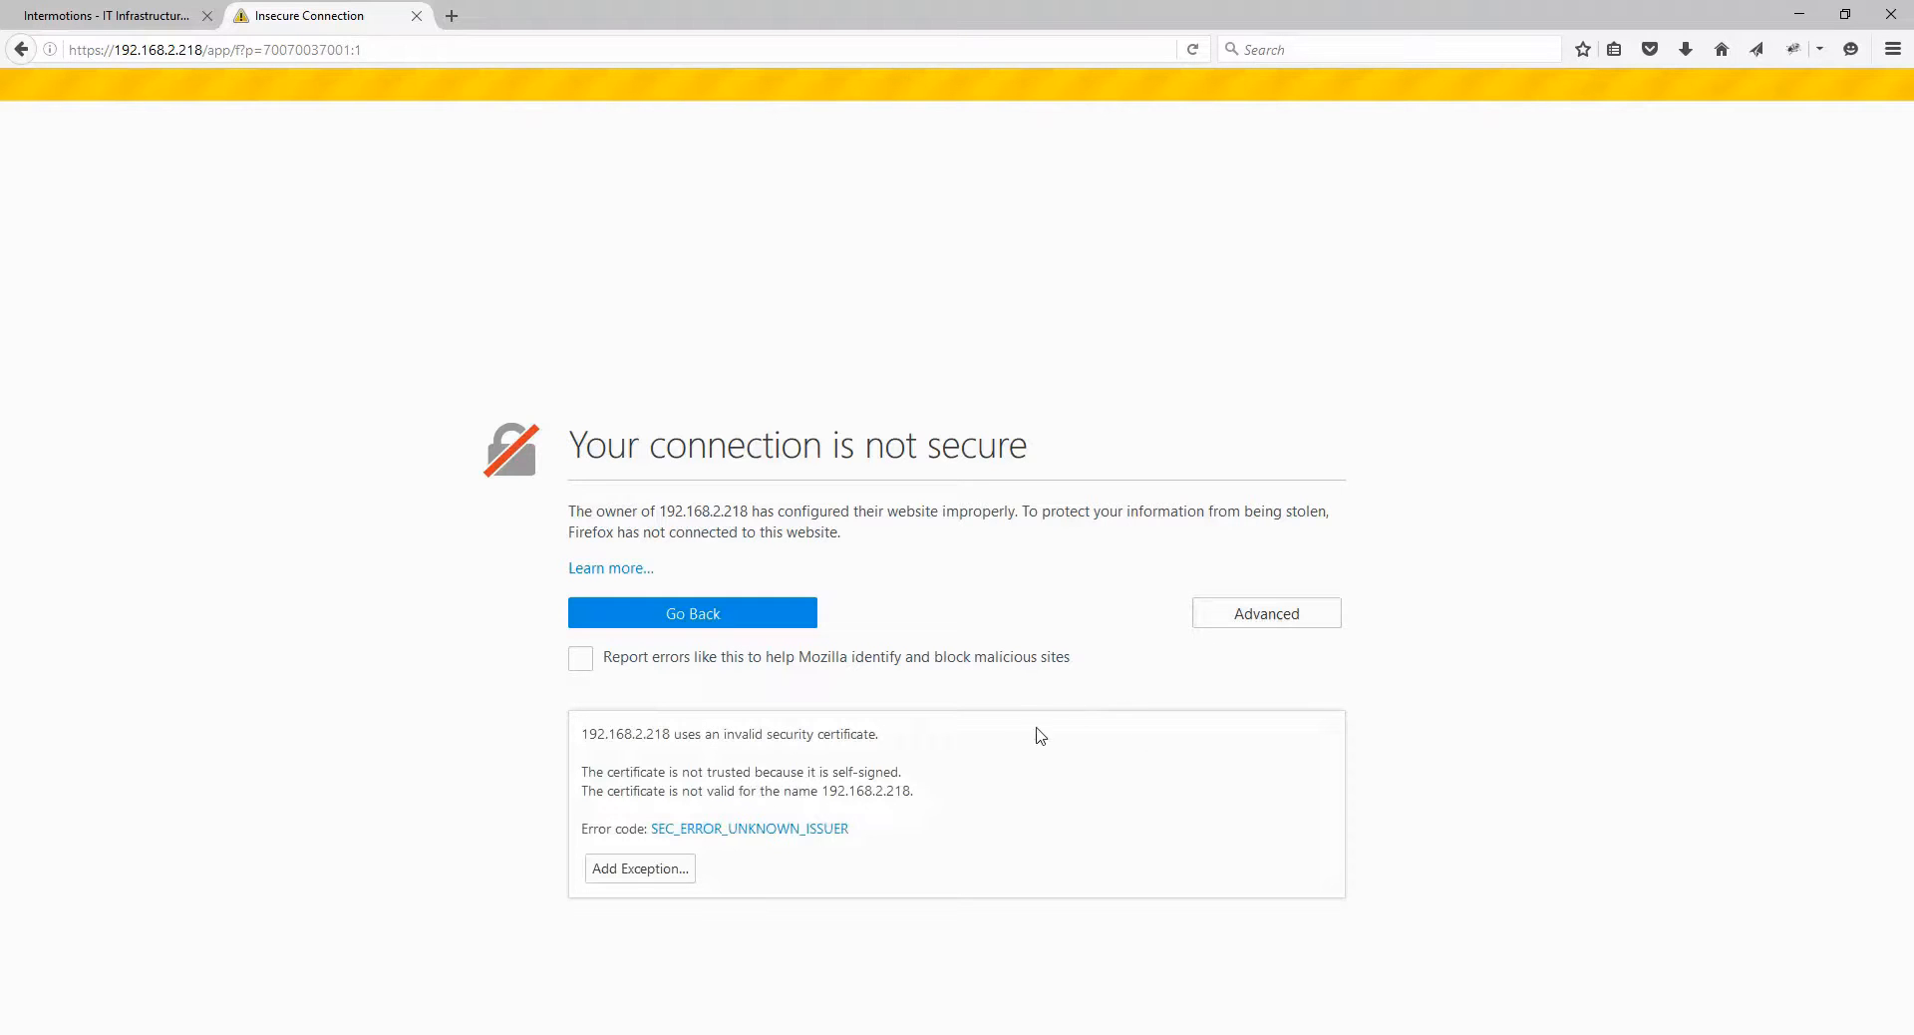
{"action": "left_click", "coordinate": [617, 873]}
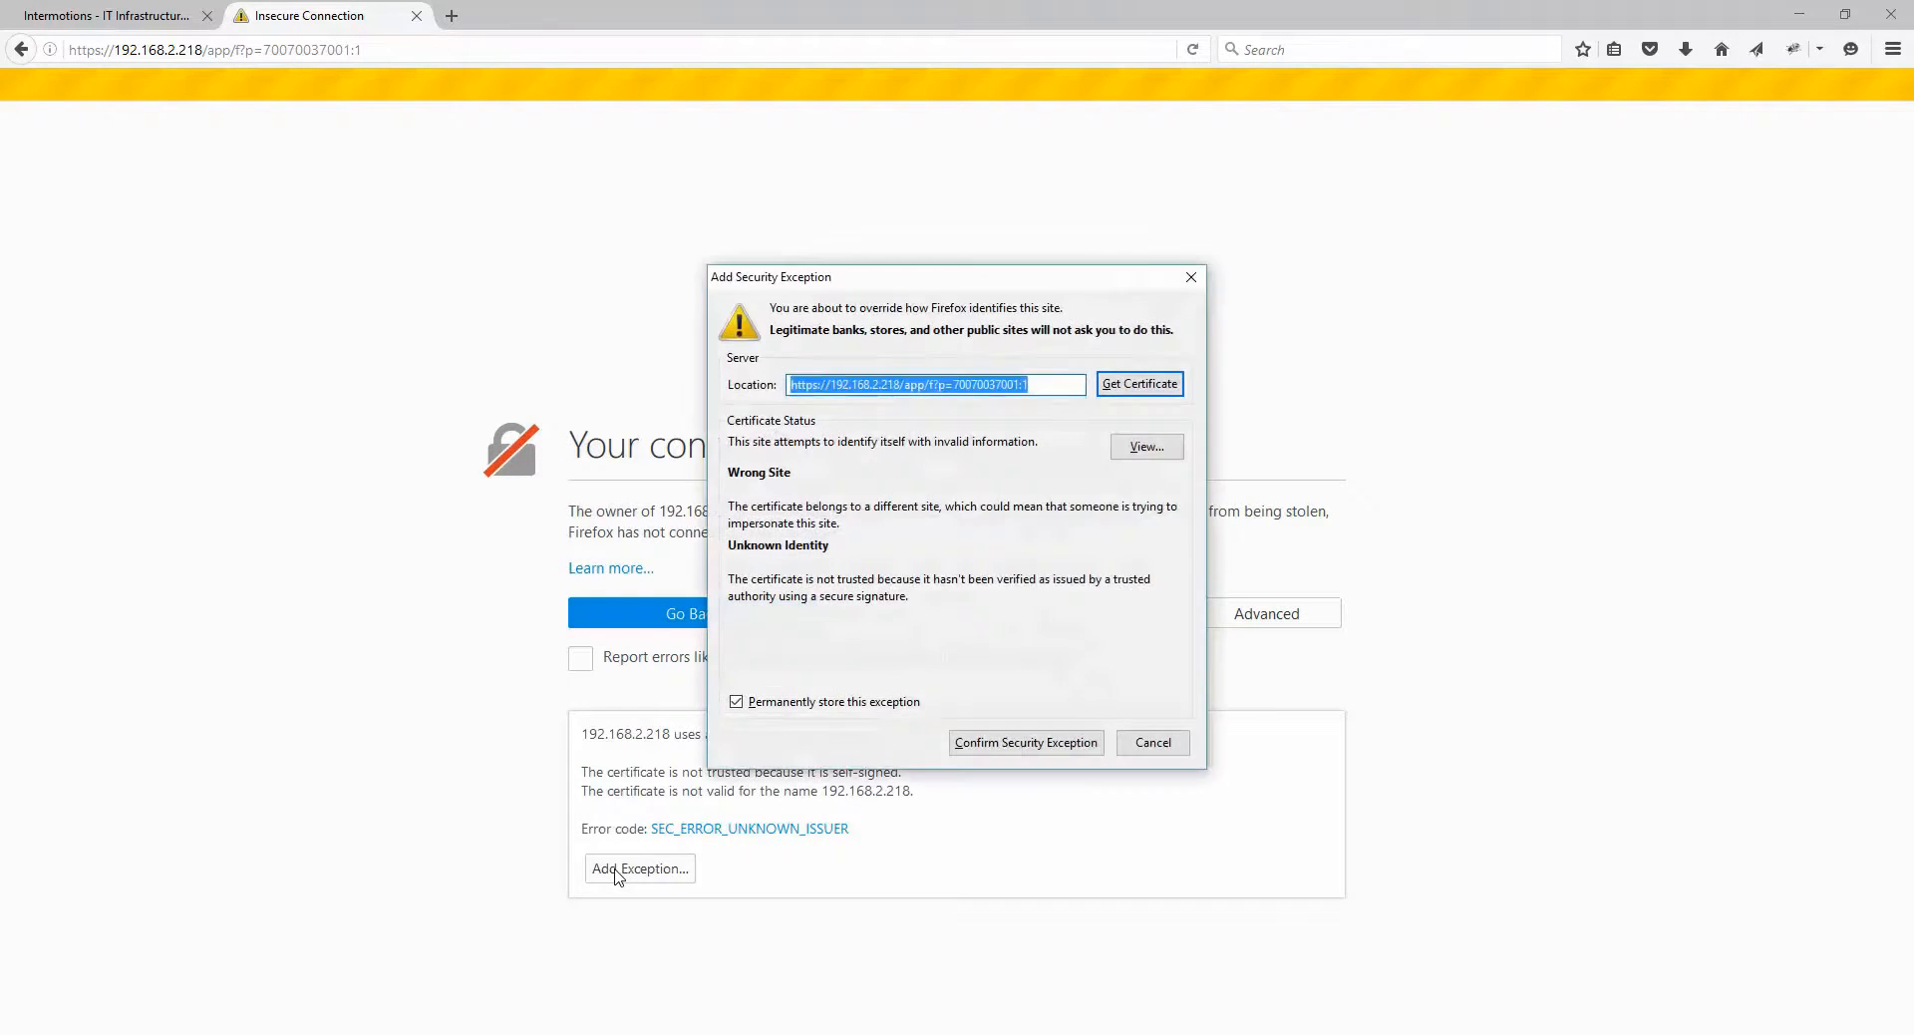
{"action": "left_click", "coordinate": [1135, 451]}
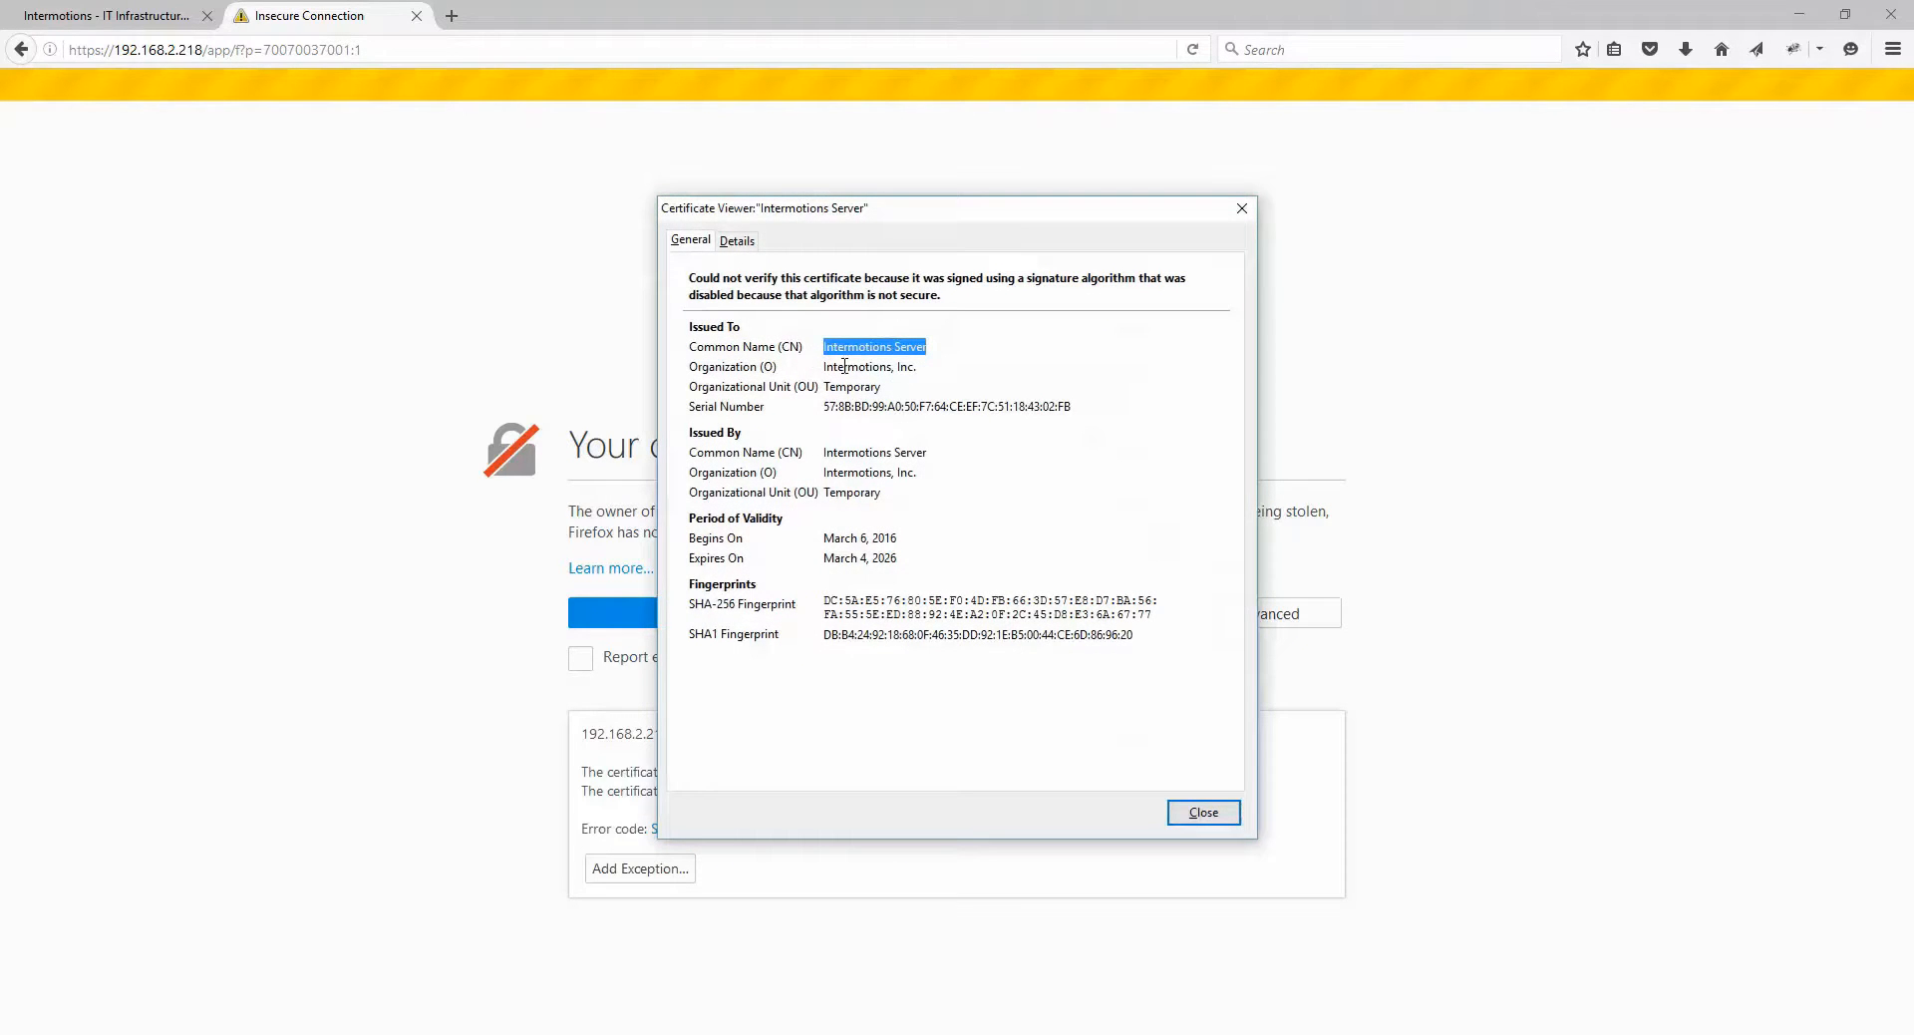
{"action": "left_click", "coordinate": [1190, 816]}
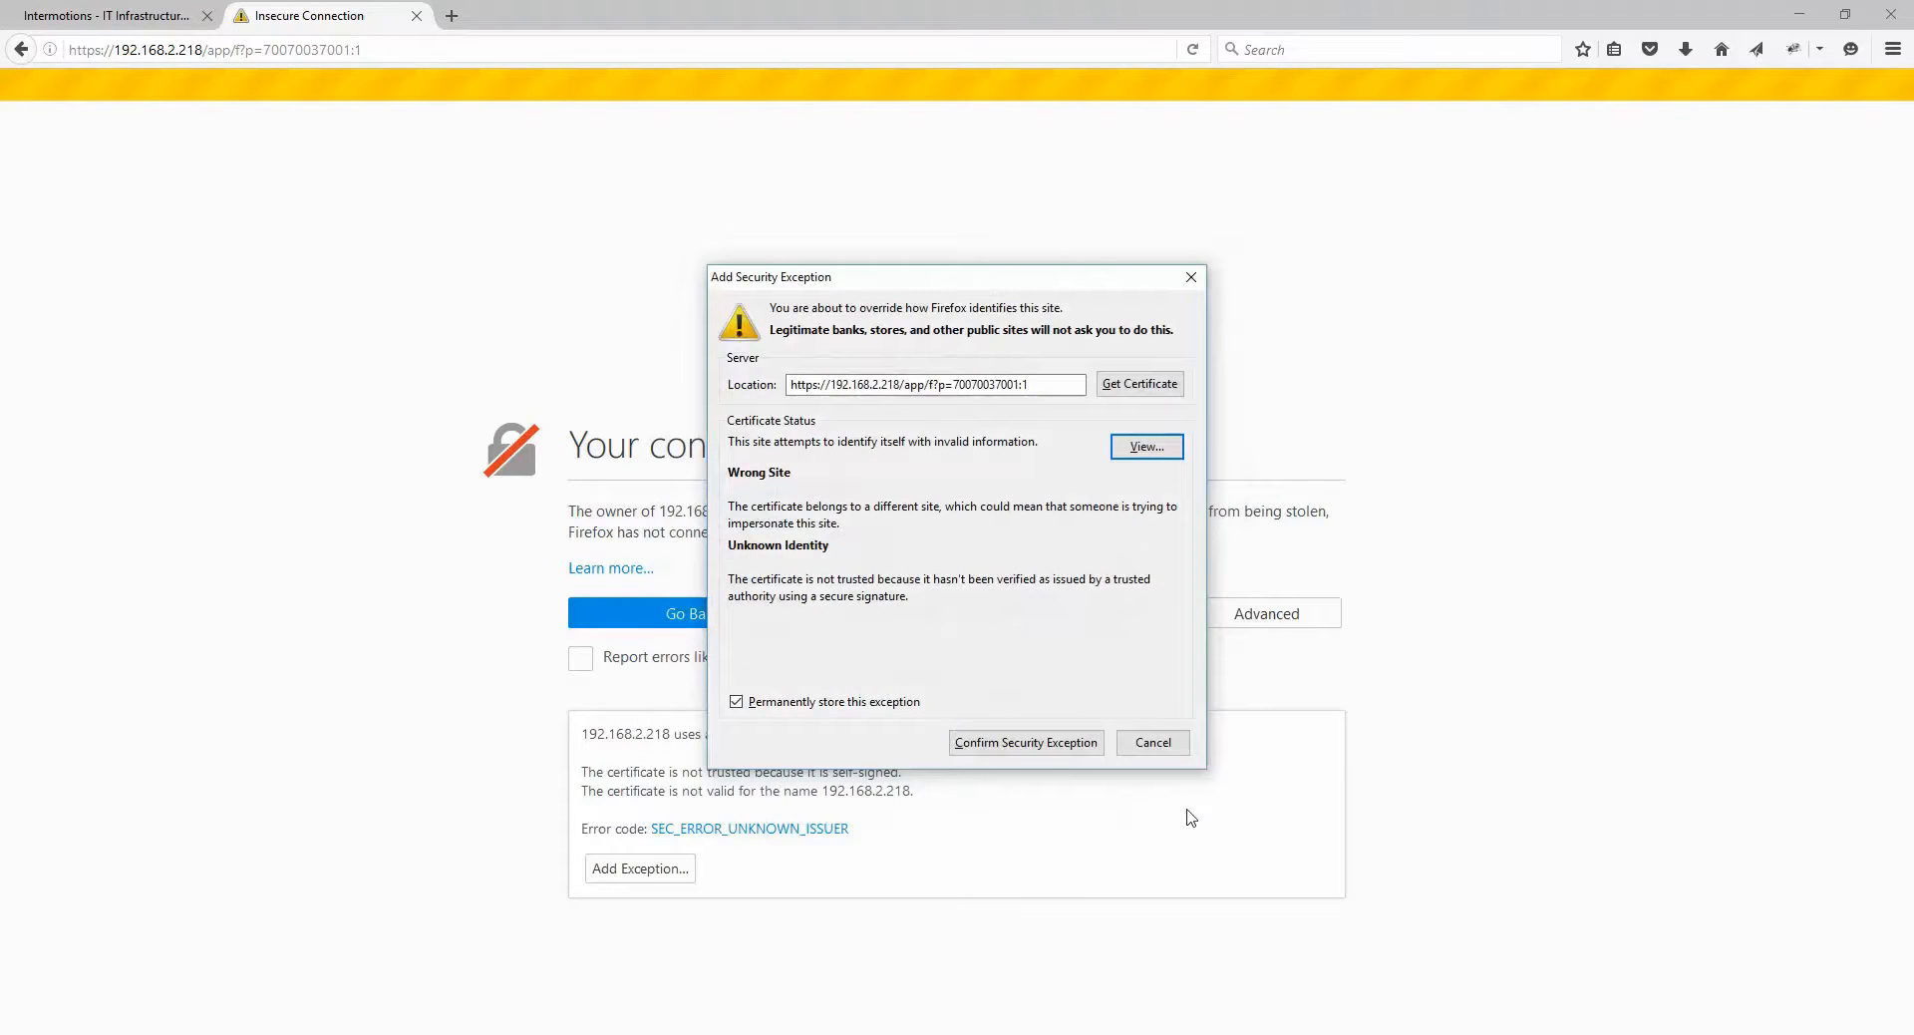
{"action": "left_click", "coordinate": [1004, 745]}
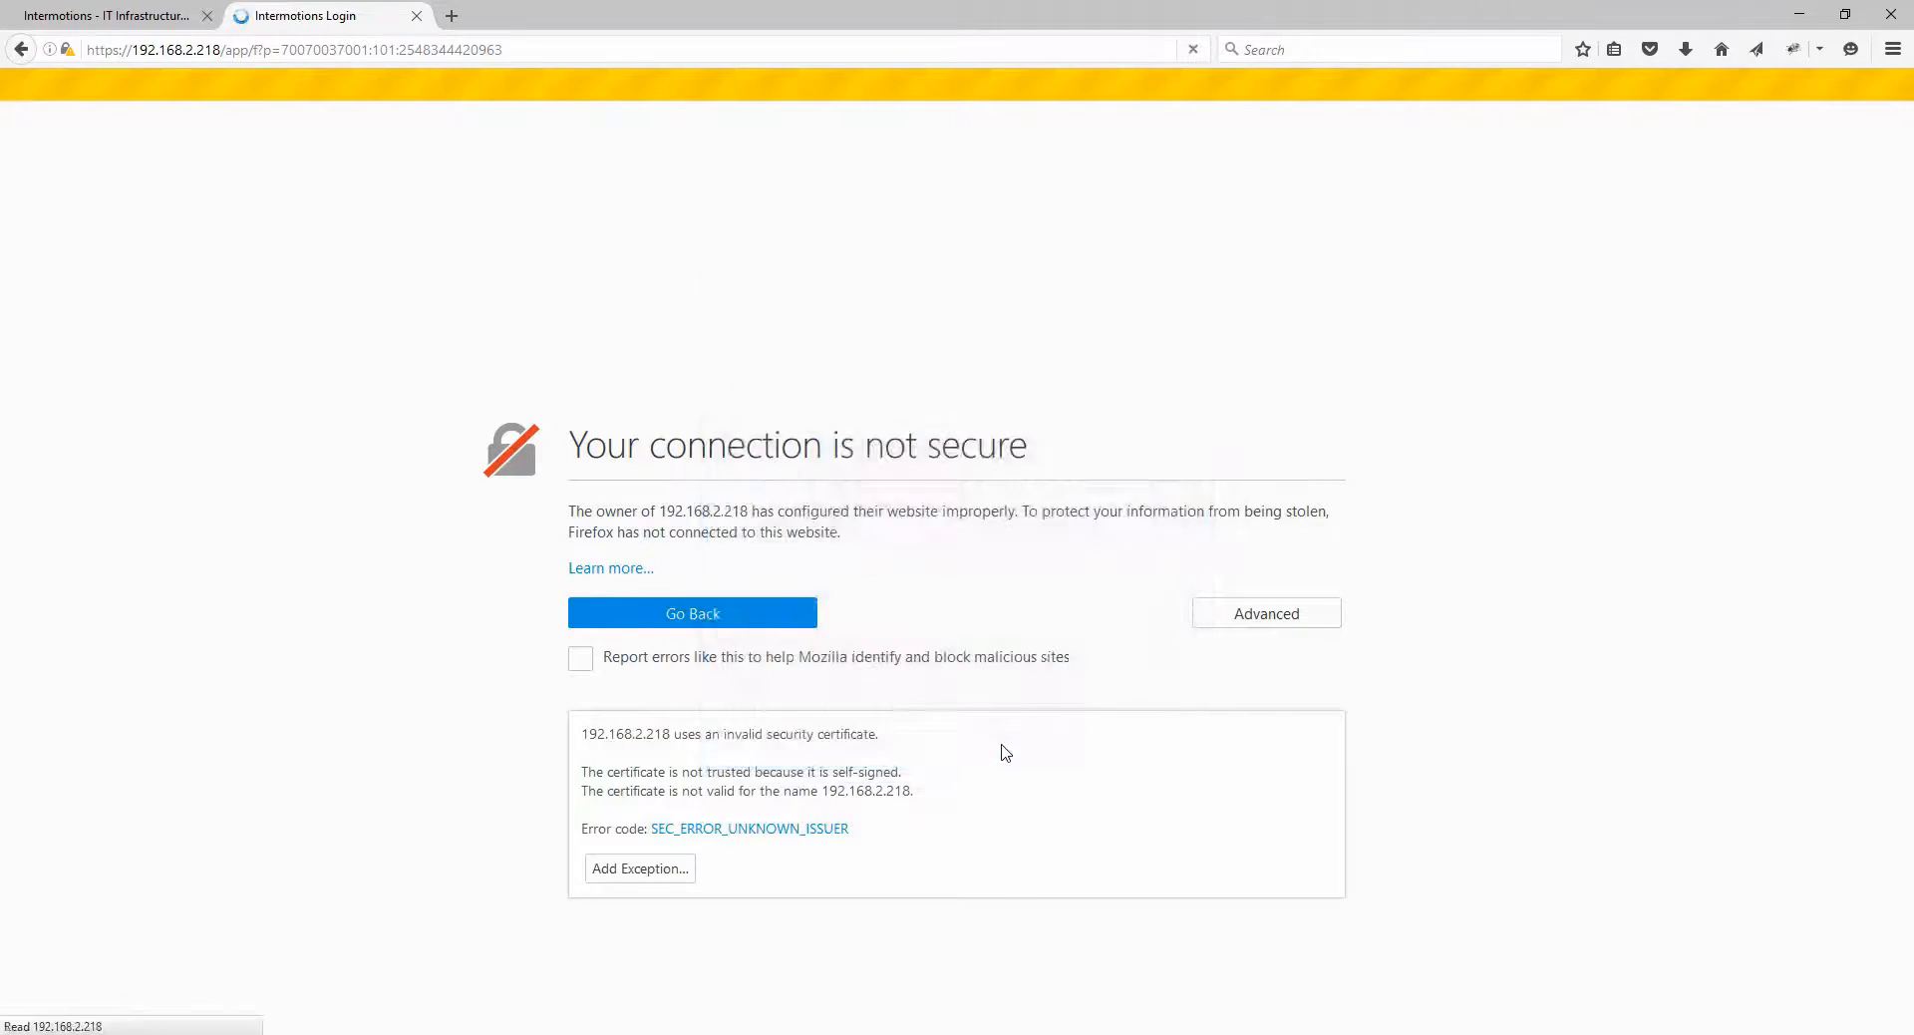
{"action": "left_click_drag", "start_coordinate": [908, 405], "coordinate": [827, 407]}
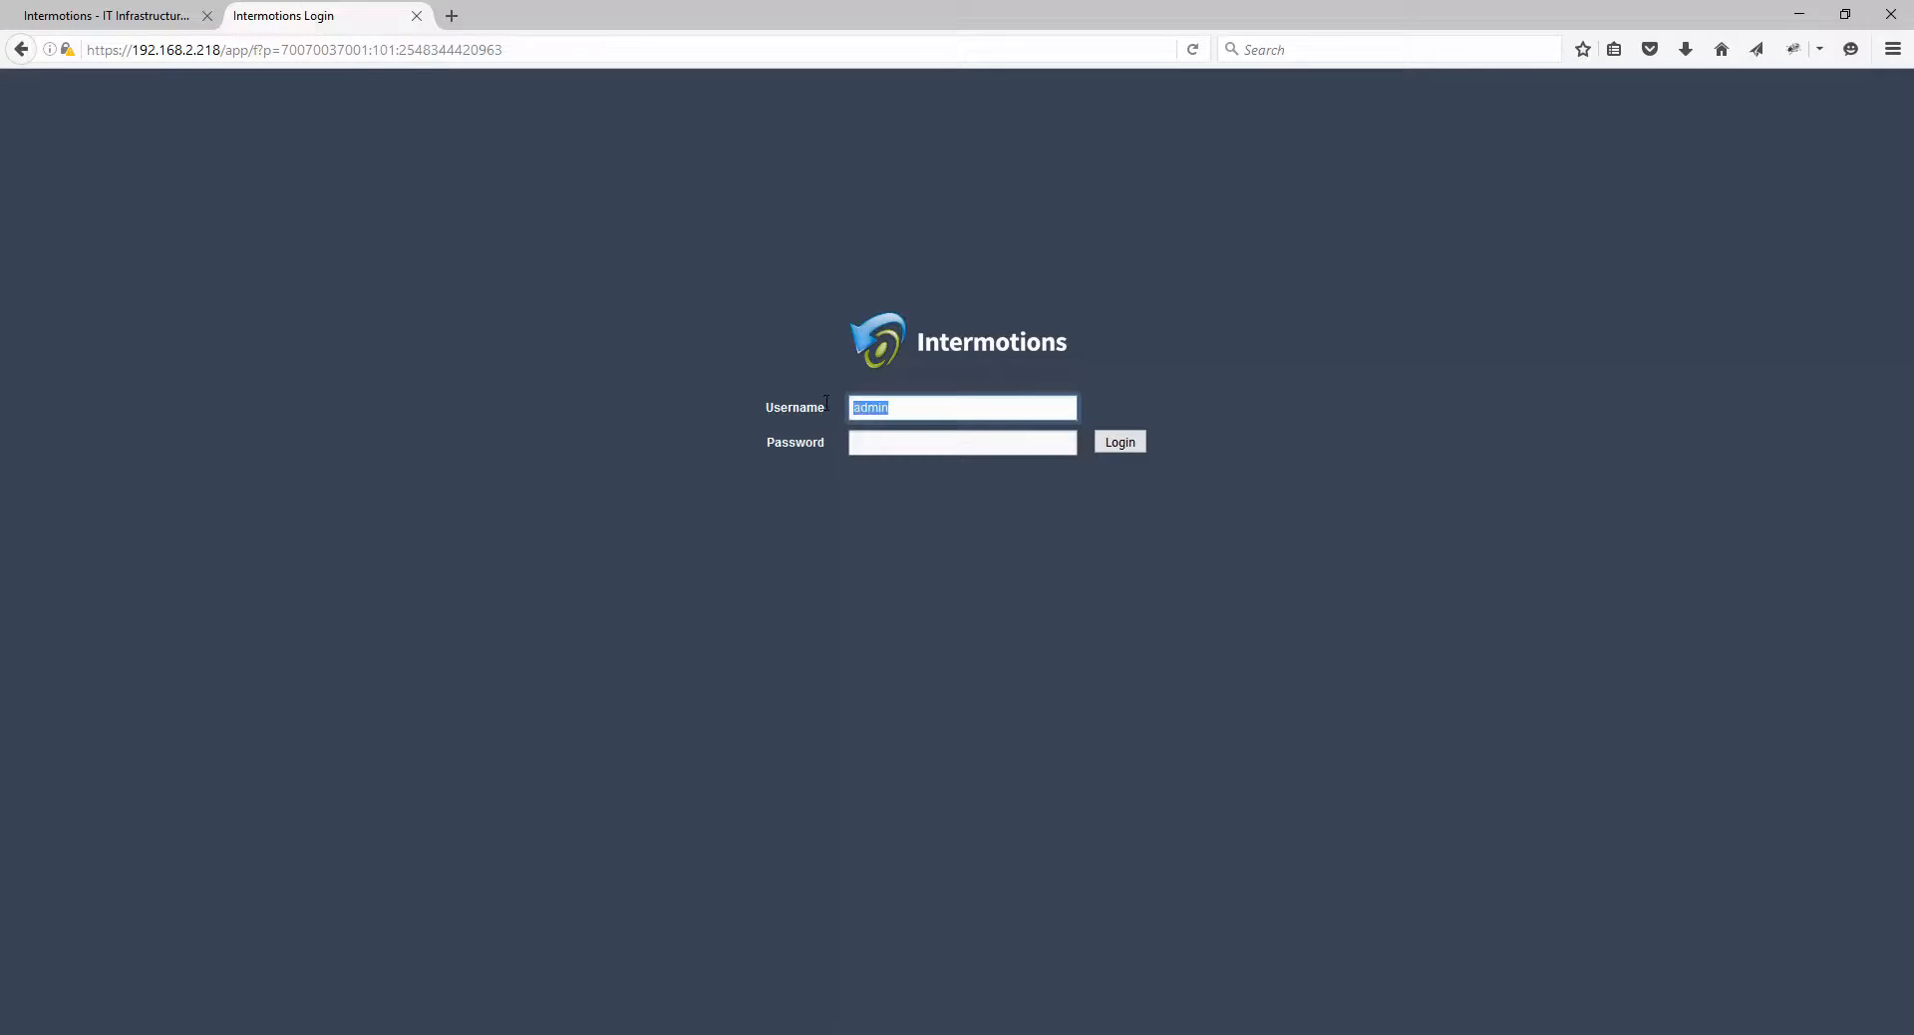
Step: Sign in with the system administrator account and its password to reach Configuration Wizard step 1
{"action": "type", "text": "system"}
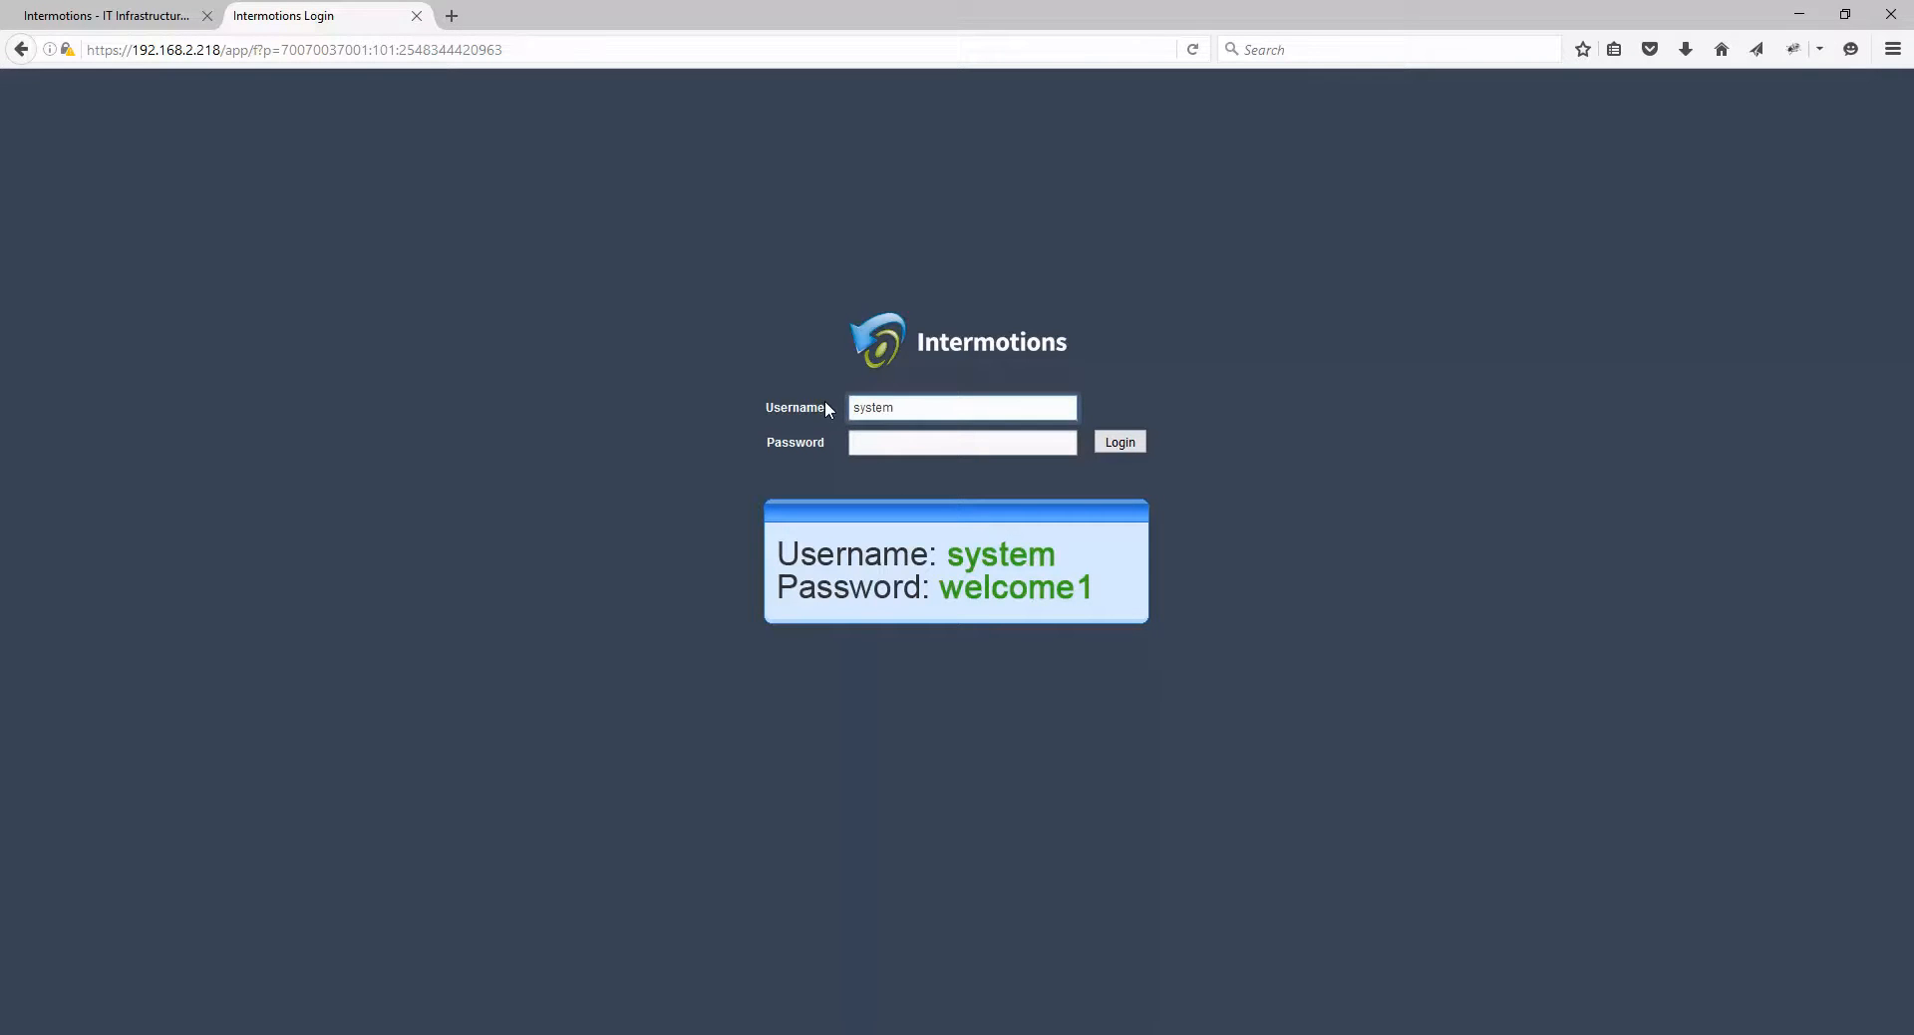
{"action": "key", "text": "Tab"}
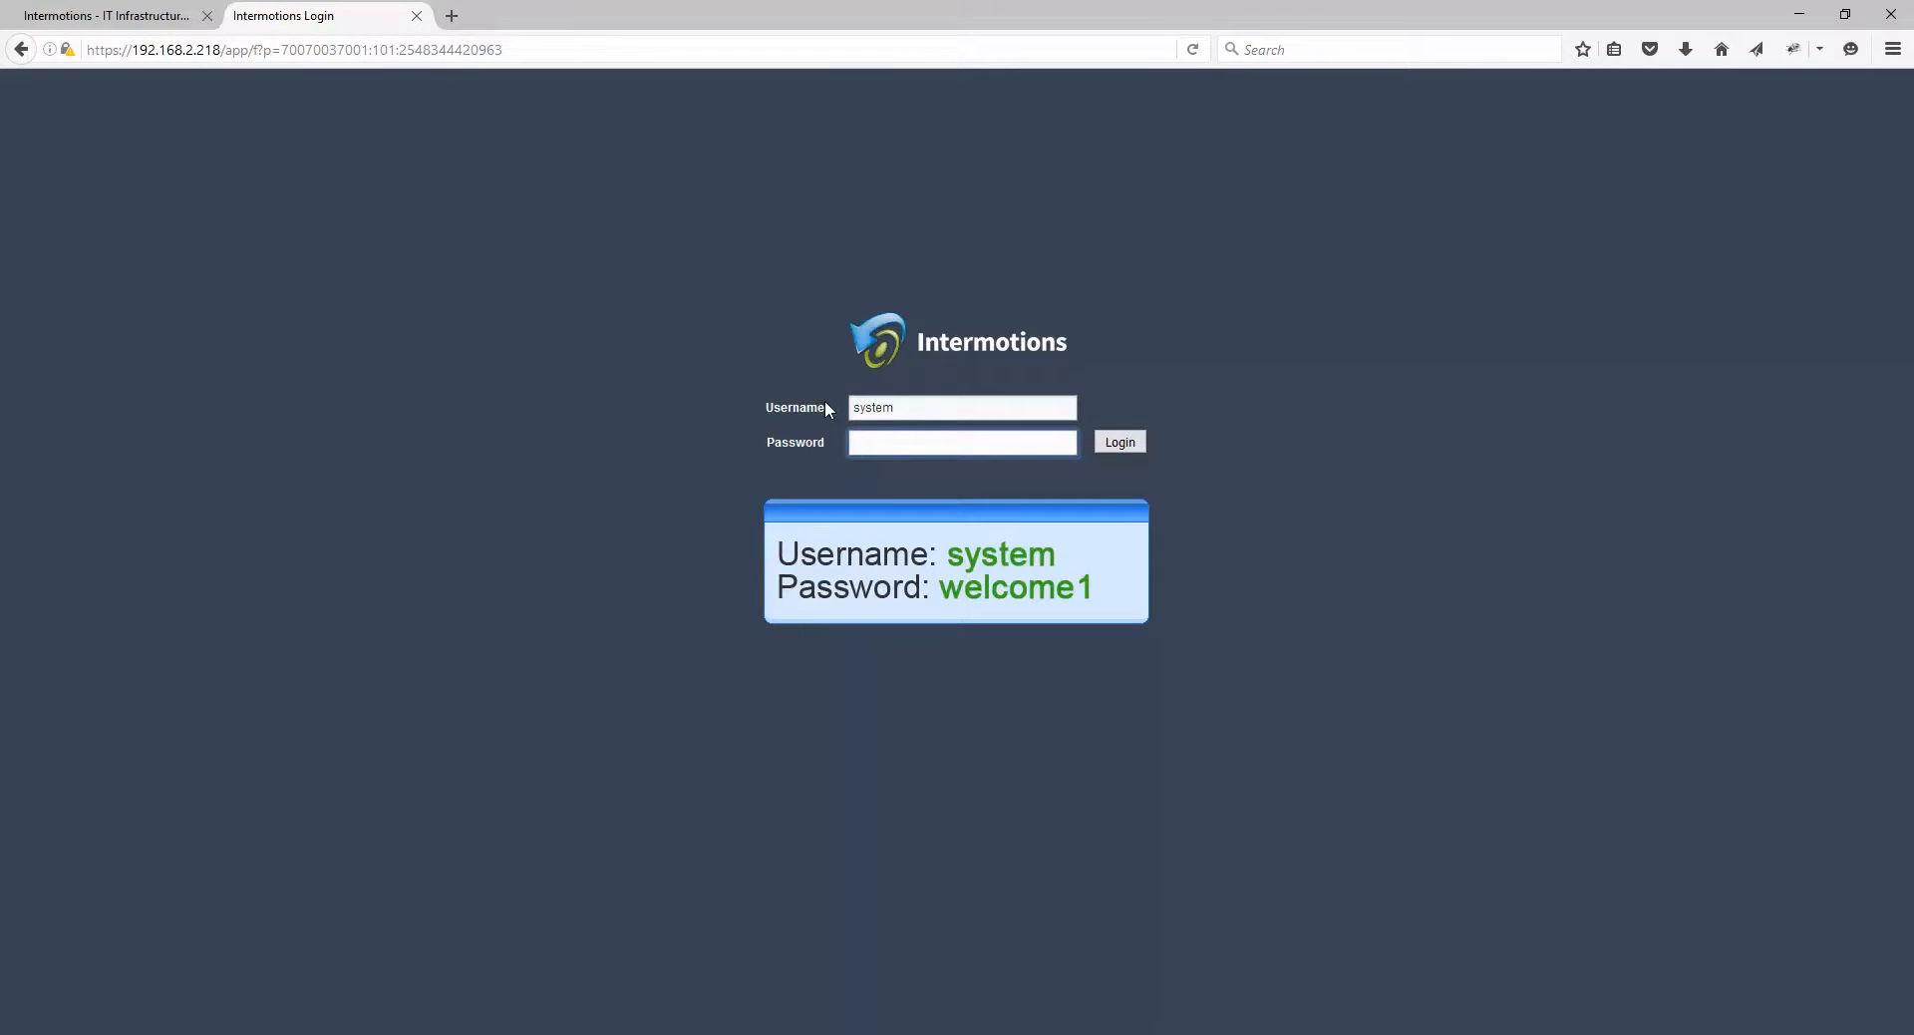
{"action": "type", "text": "welcome1"}
{"action": "key", "text": "Return"}
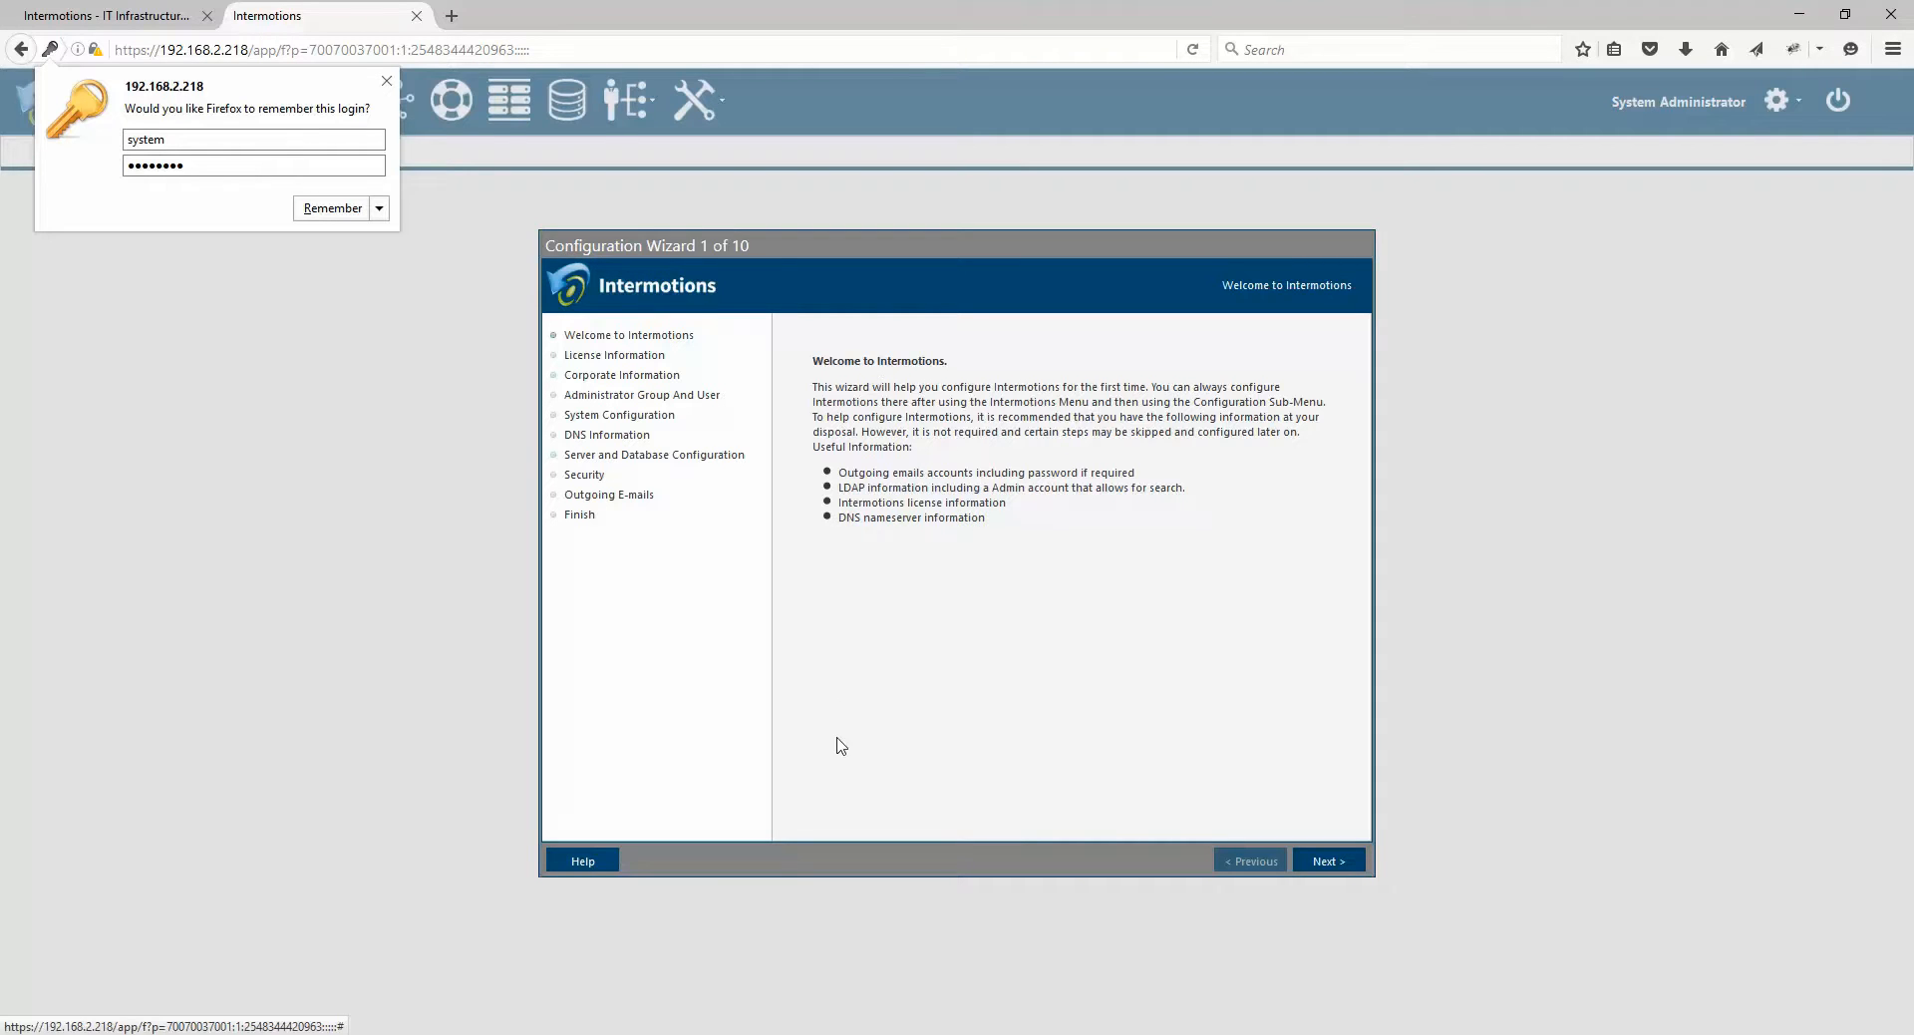
{"action": "mouse_move", "coordinate": [758, 1033]}
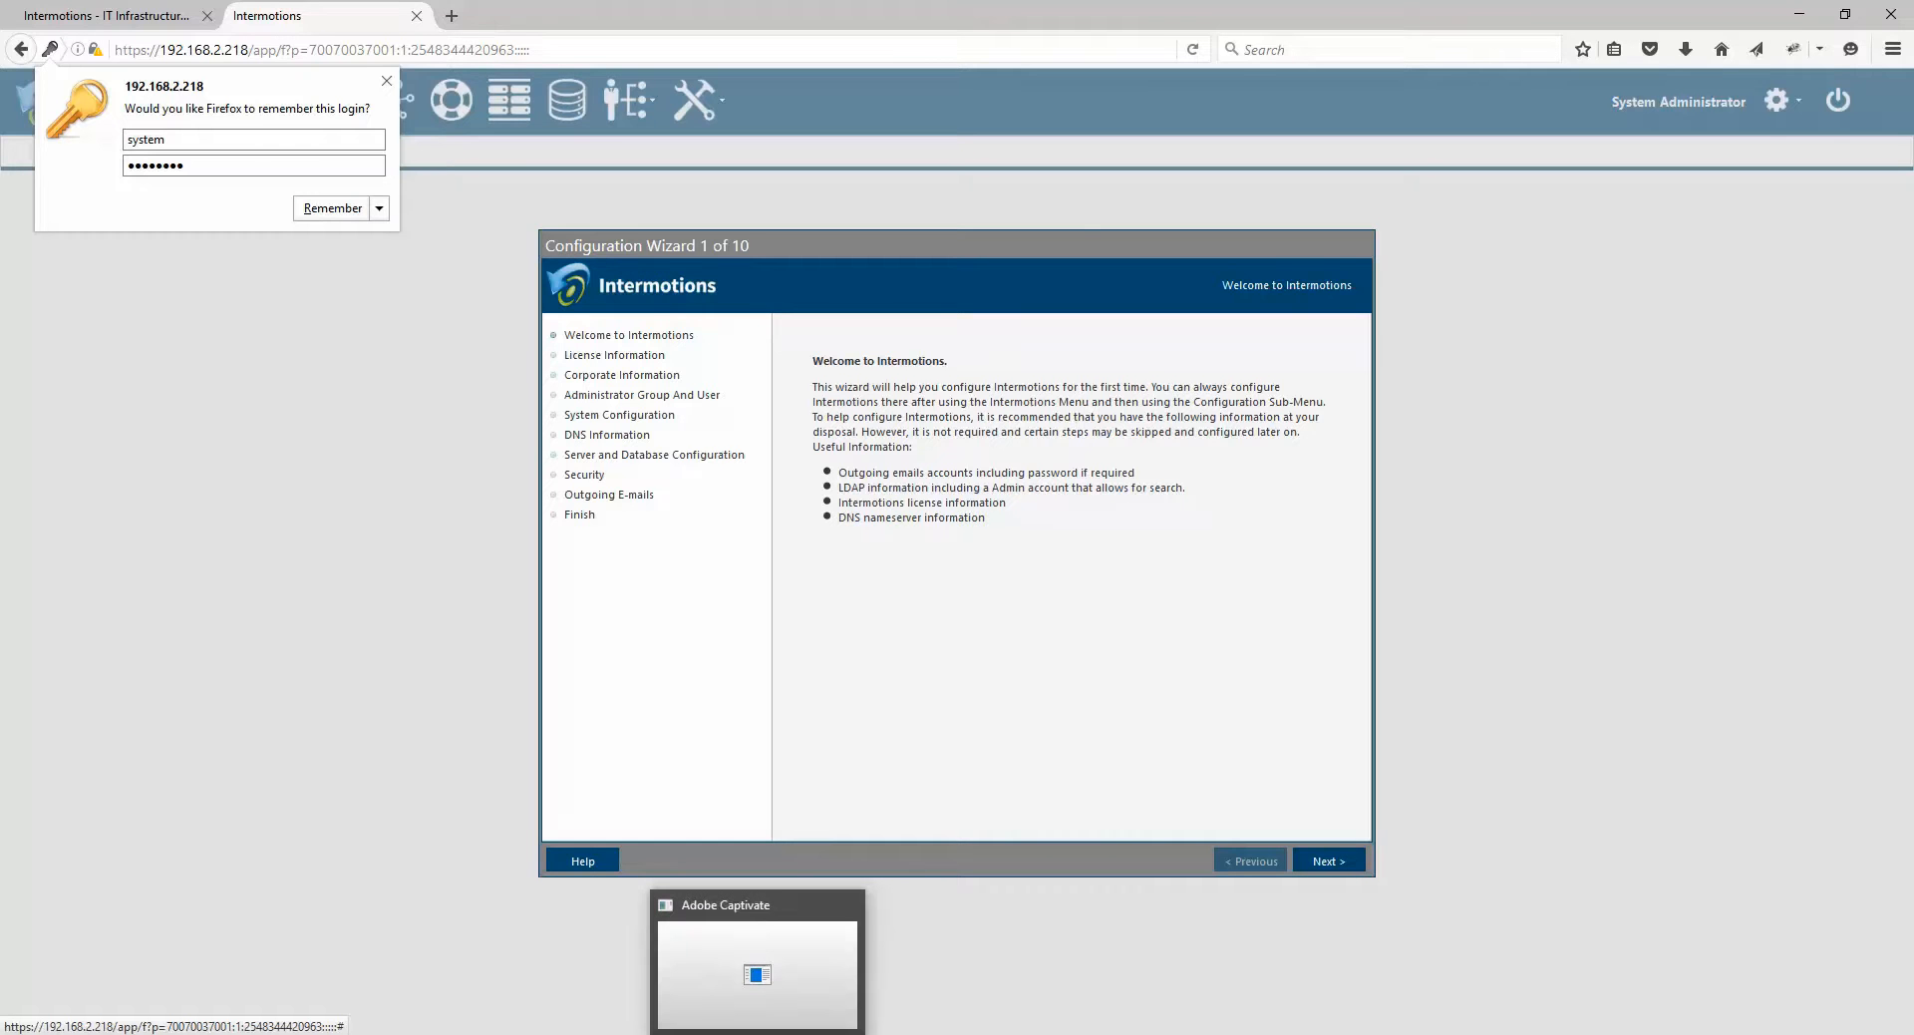